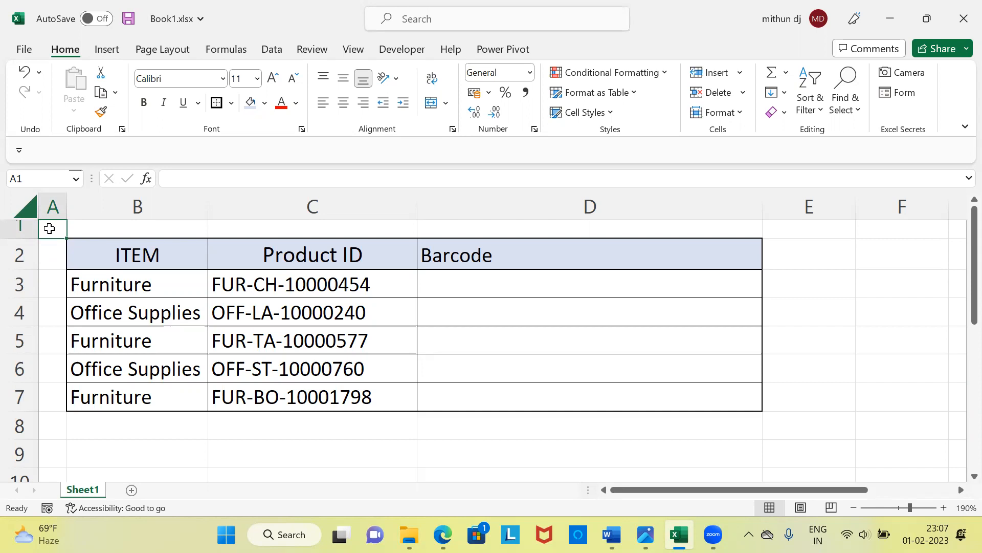
# - Examine the ITEM, Product ID and Barcode columns of the table and their first few rows
pyautogui.click(128, 266)
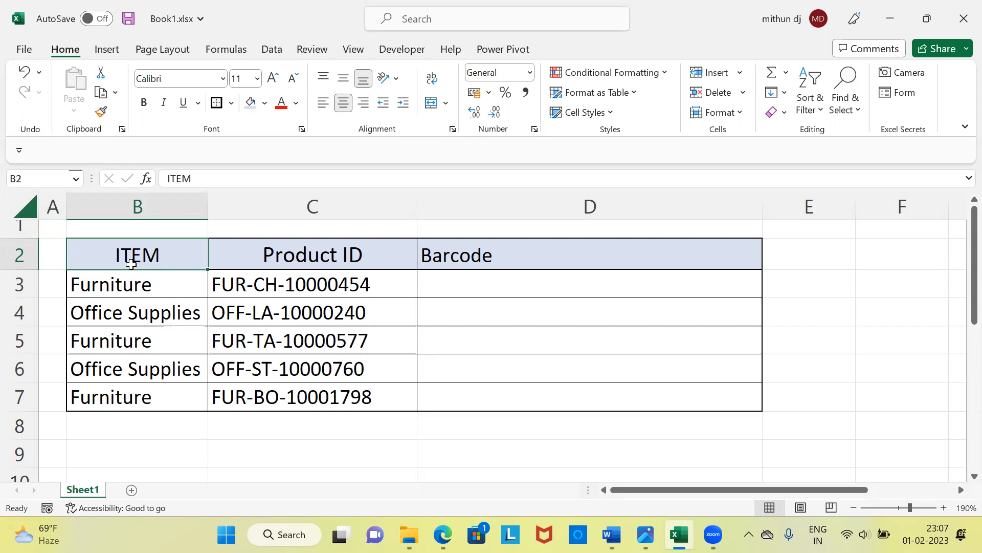
pyautogui.click(266, 254)
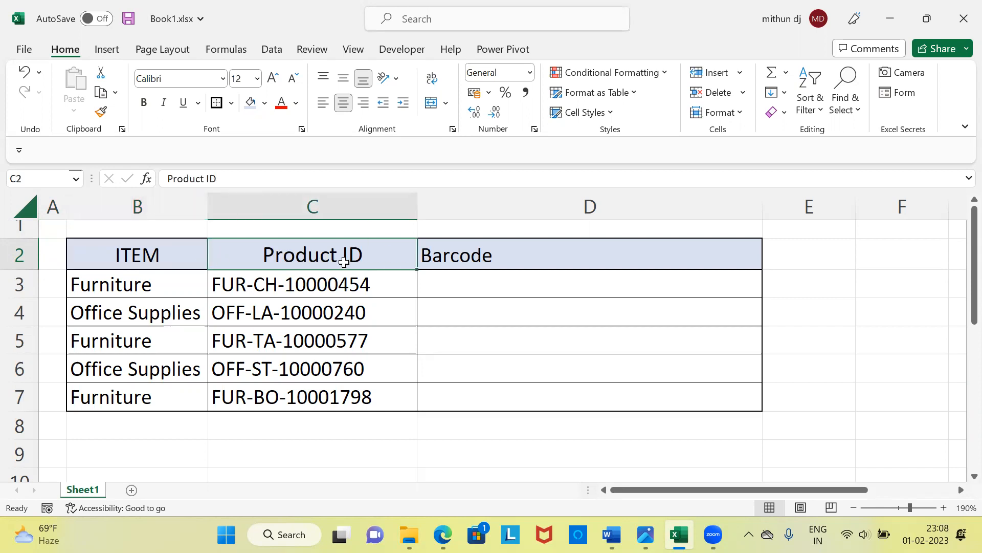
pyautogui.click(460, 256)
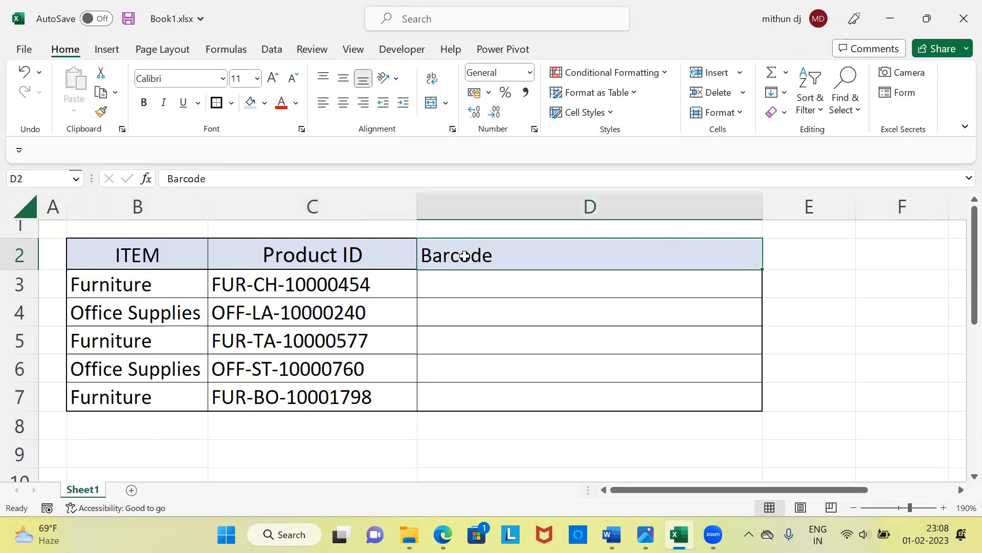
pyautogui.click(462, 283)
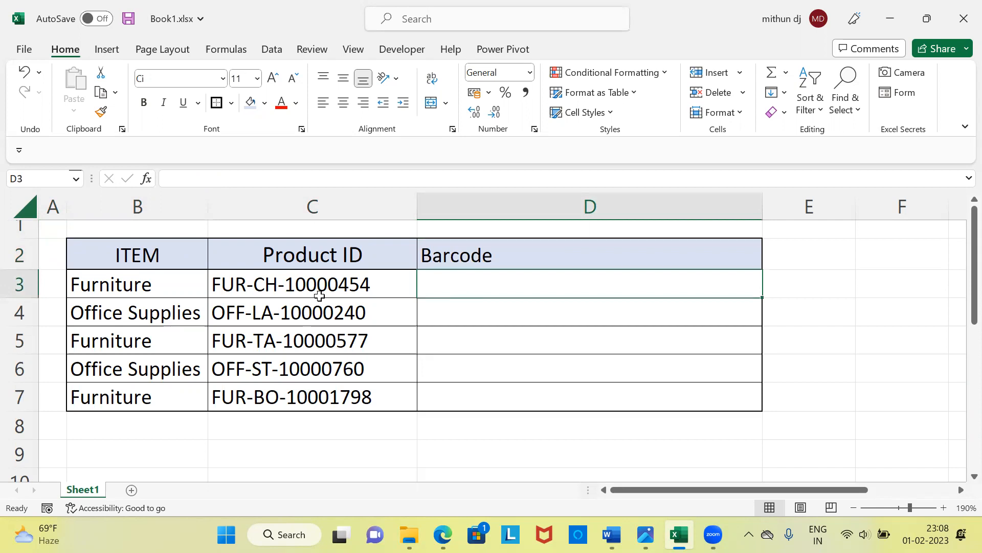
pyautogui.click(183, 294)
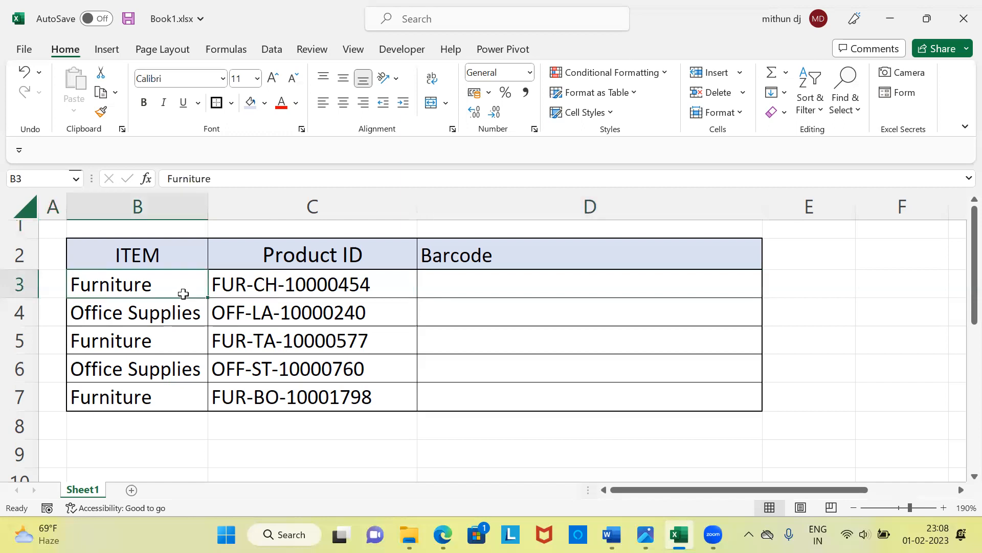
pyautogui.click(252, 289)
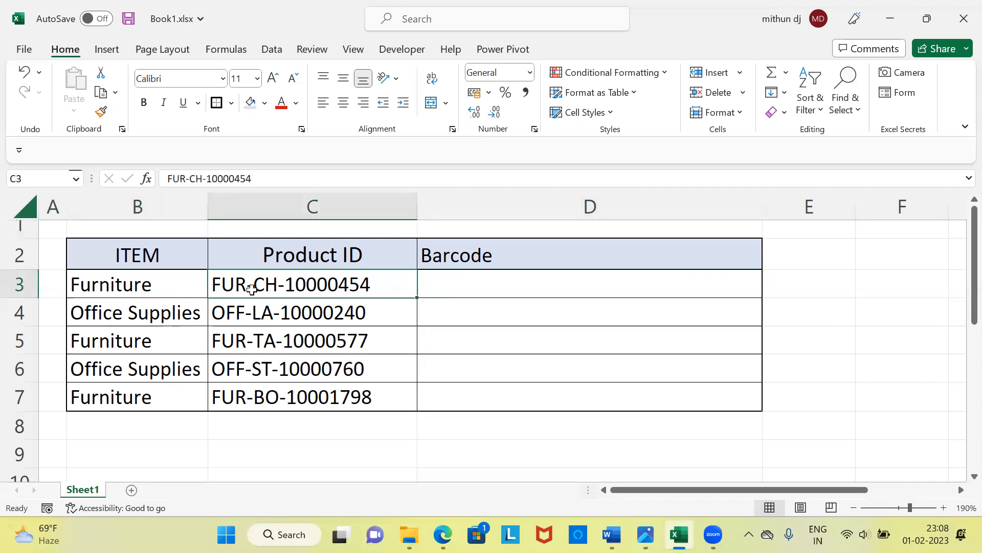
pyautogui.click(164, 316)
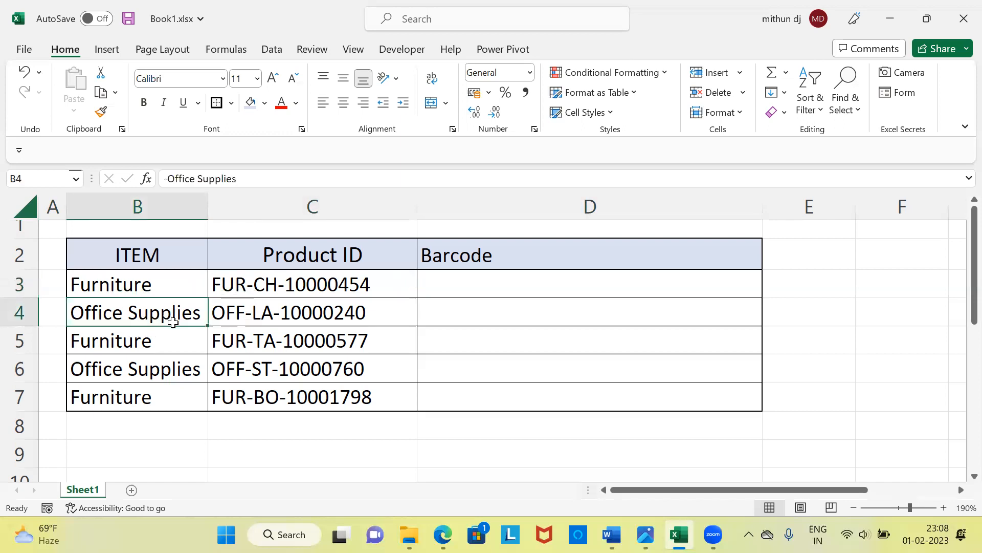
pyautogui.click(242, 317)
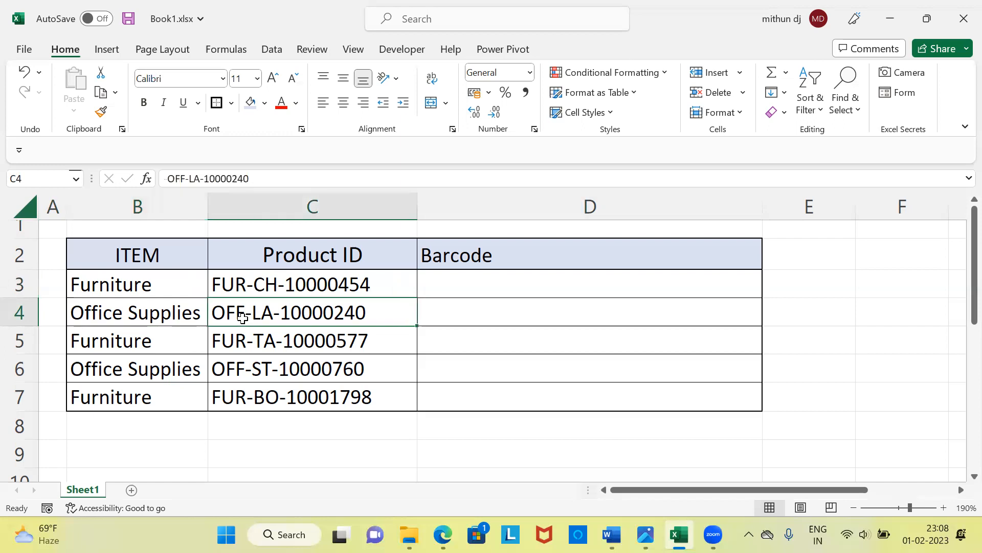
pyautogui.click(149, 344)
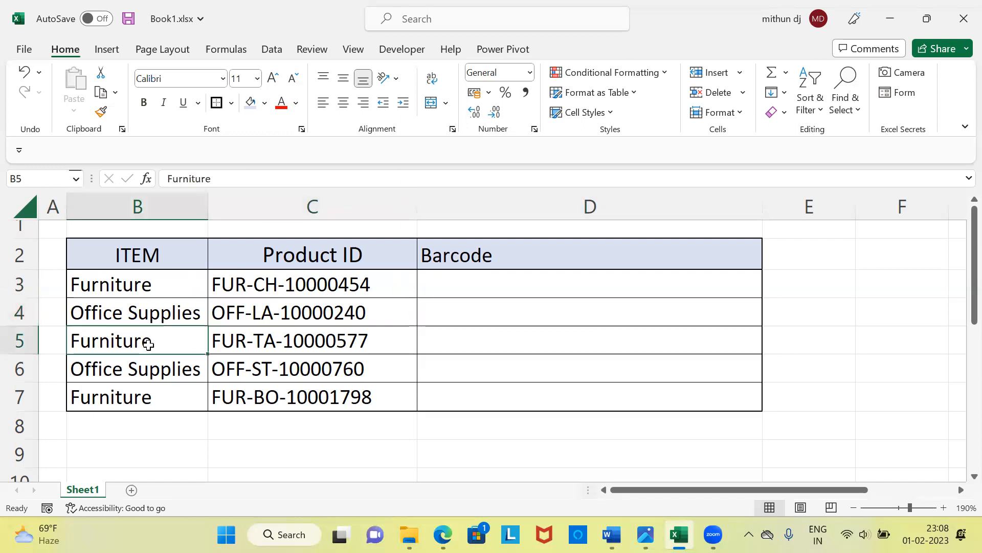
pyautogui.click(251, 344)
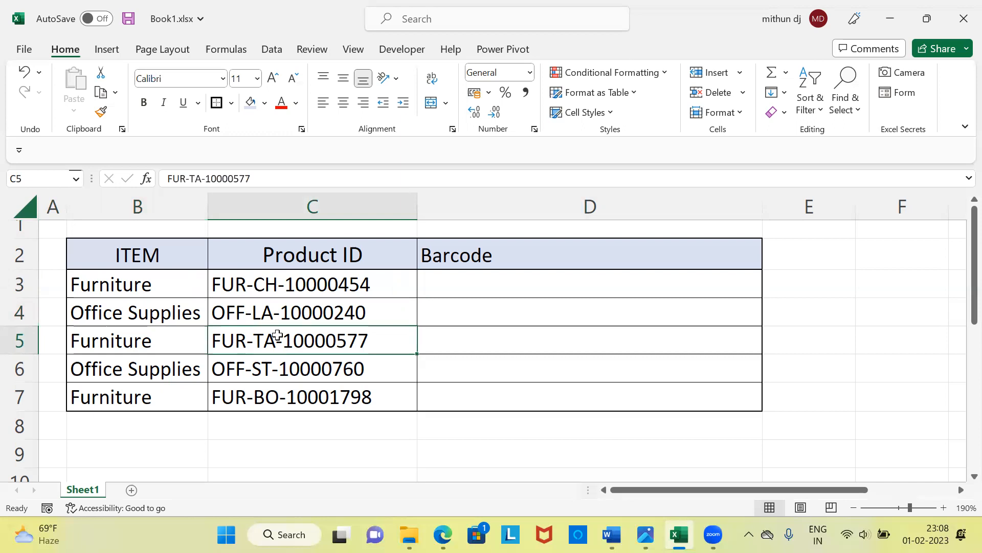
pyautogui.click(446, 278)
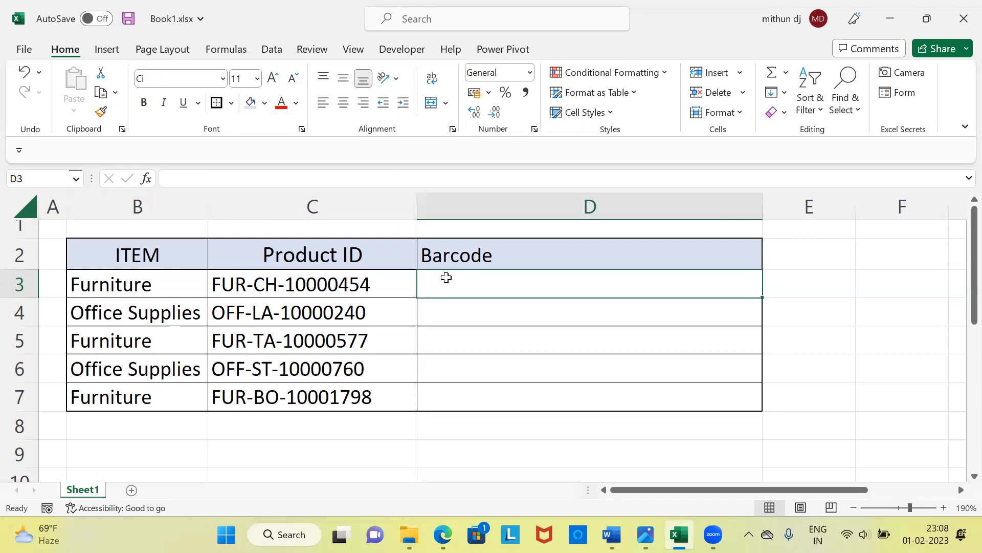
# - Format the product IDs in C3:C7 as Text
pyautogui.click(372, 282)
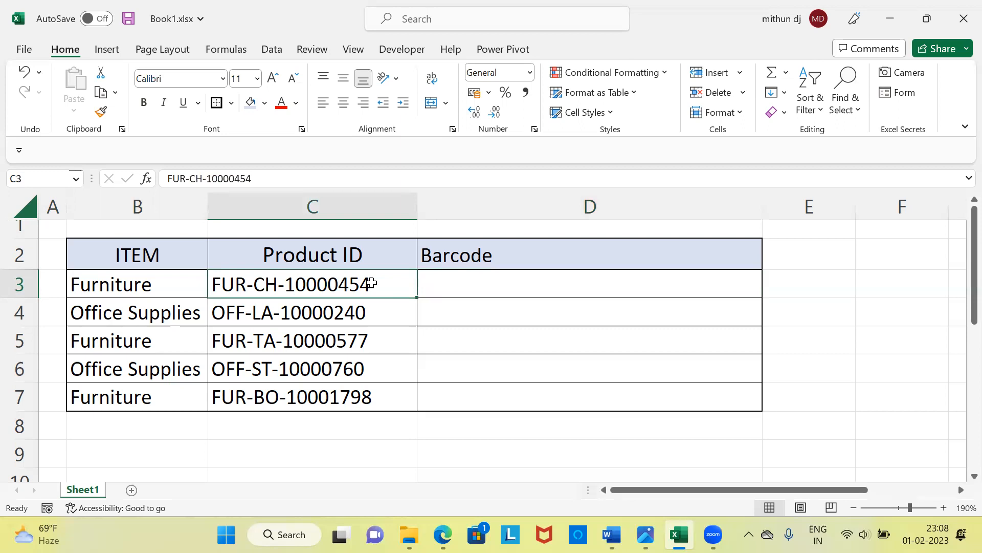
pyautogui.hotkey('shift', 'Down')
pyautogui.hotkey('shift', 'Down')
pyautogui.hotkey('shift', 'Down')
pyautogui.hotkey('shift', 'Down')
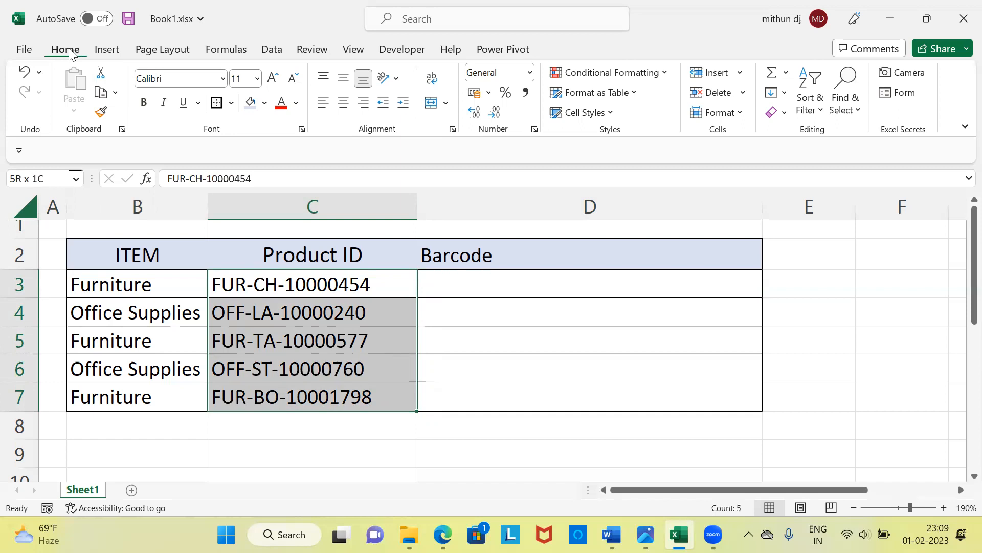
pyautogui.click(534, 130)
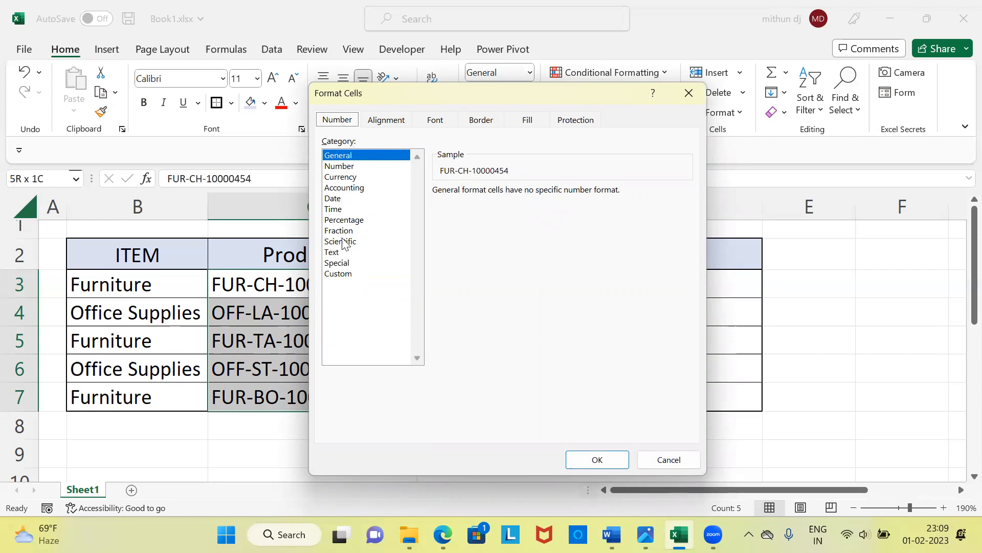
pyautogui.click(340, 254)
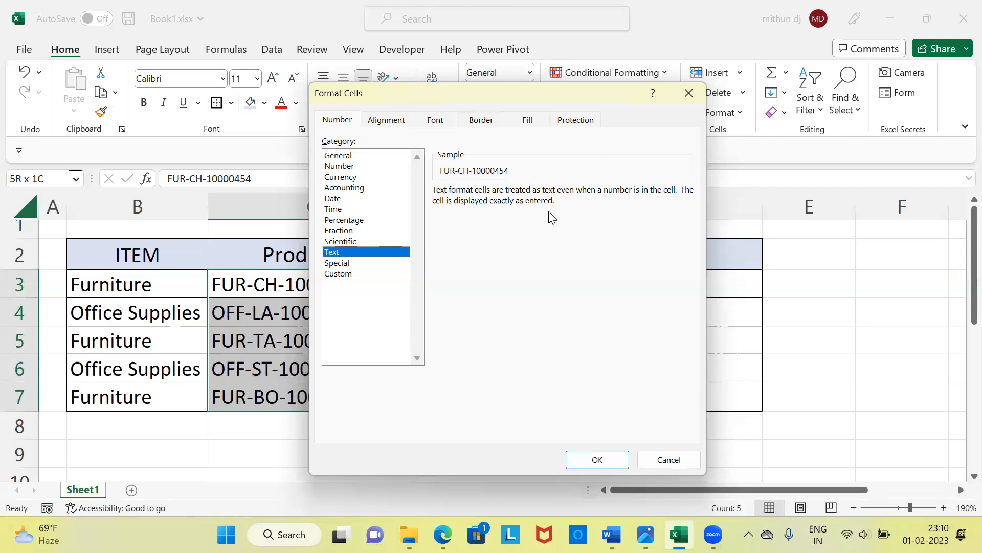
pyautogui.click(598, 461)
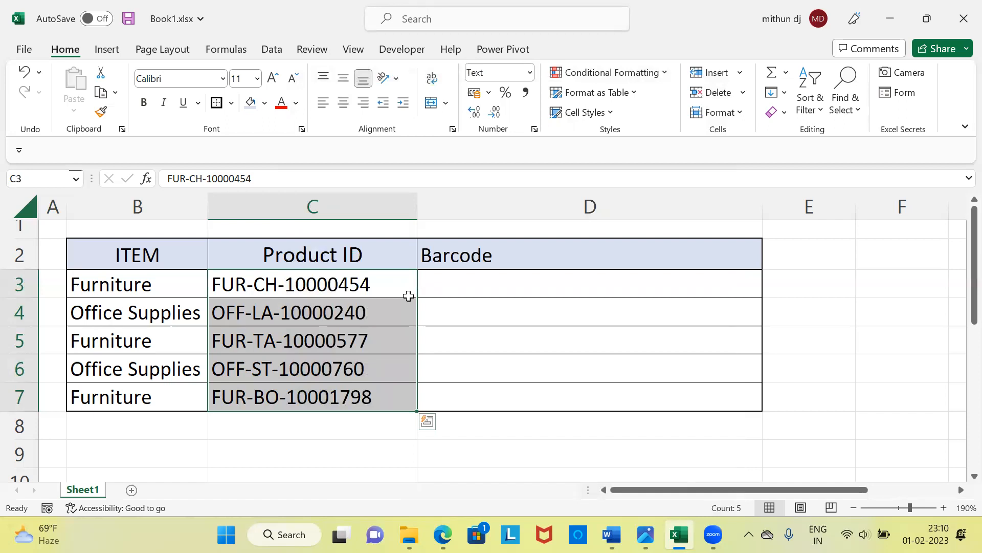
# - Enter the formula ="*"&C3&"*" in D3 and fill it down through D7
pyautogui.click(447, 291)
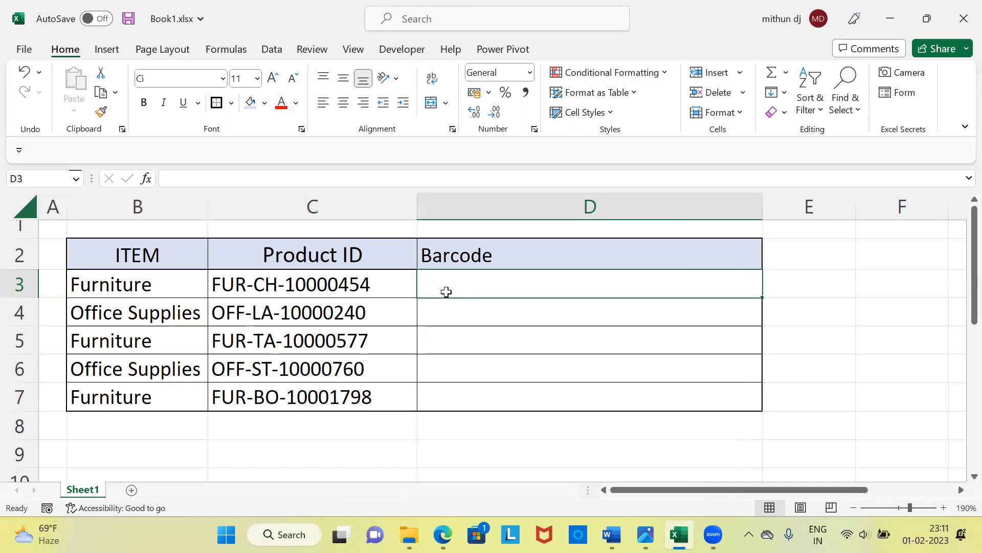
pyautogui.write('=')
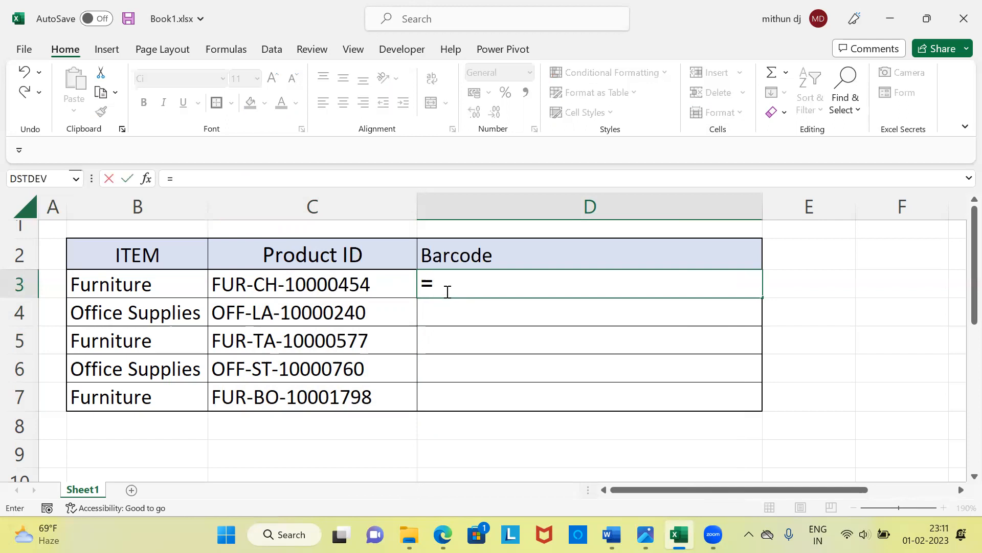
pyautogui.write('"*"')
pyautogui.write('&')
pyautogui.click(361, 289)
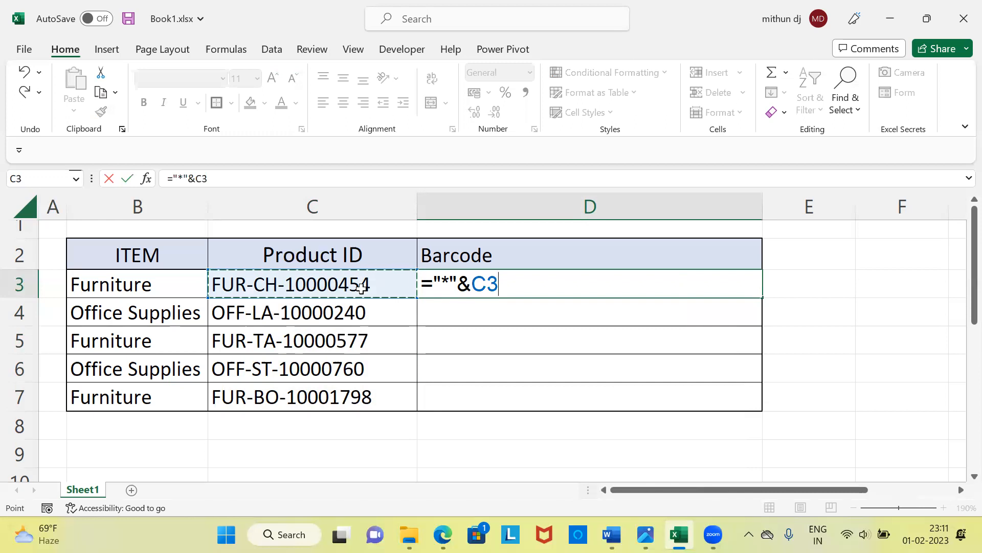
pyautogui.write('&')
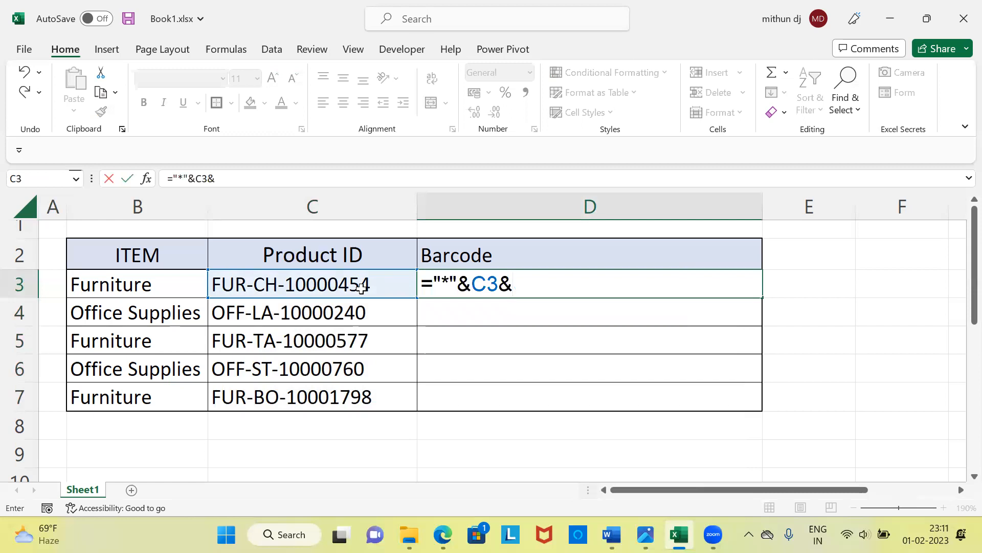
pyautogui.write('"*"')
pyautogui.press('Return')
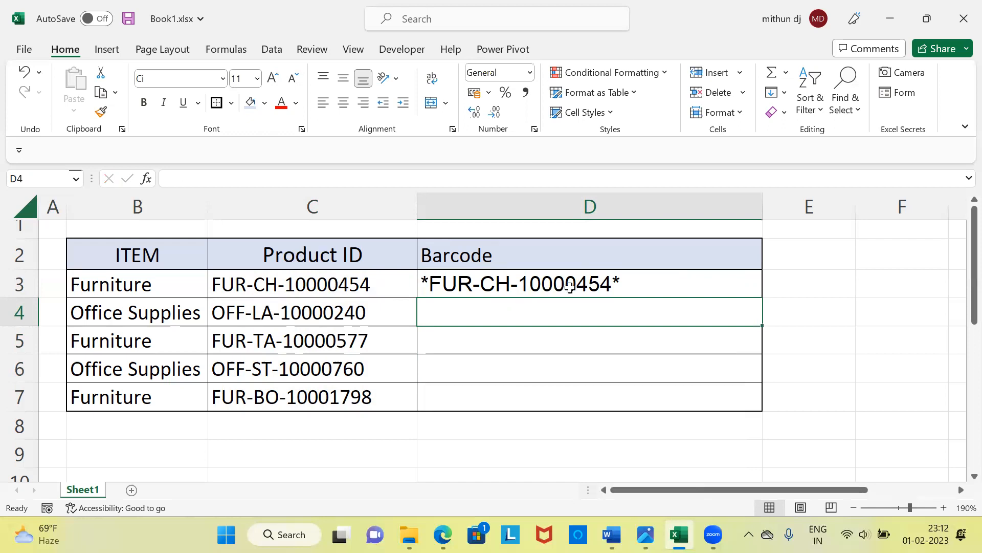
pyautogui.click(592, 282)
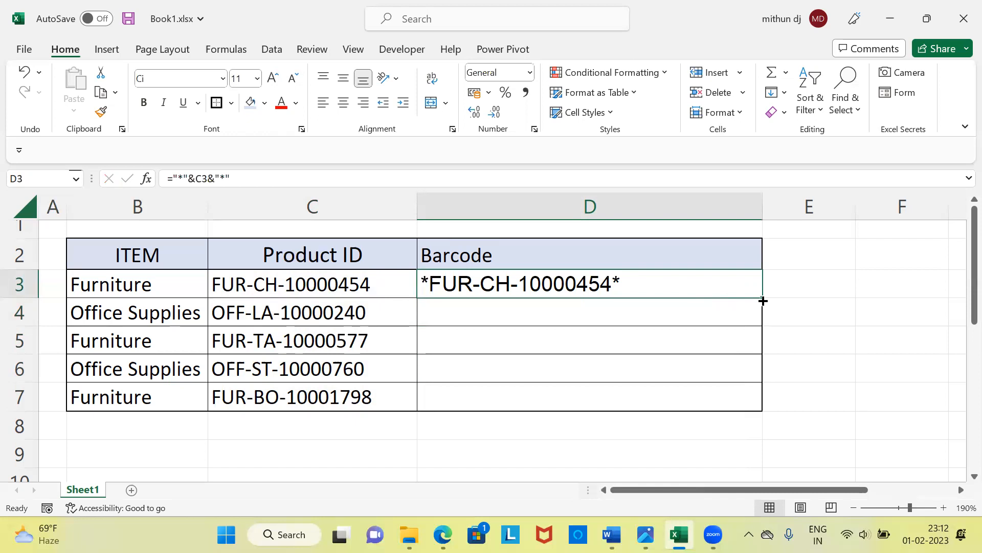
pyautogui.moveTo(763, 300); pyautogui.dragTo(765, 408)
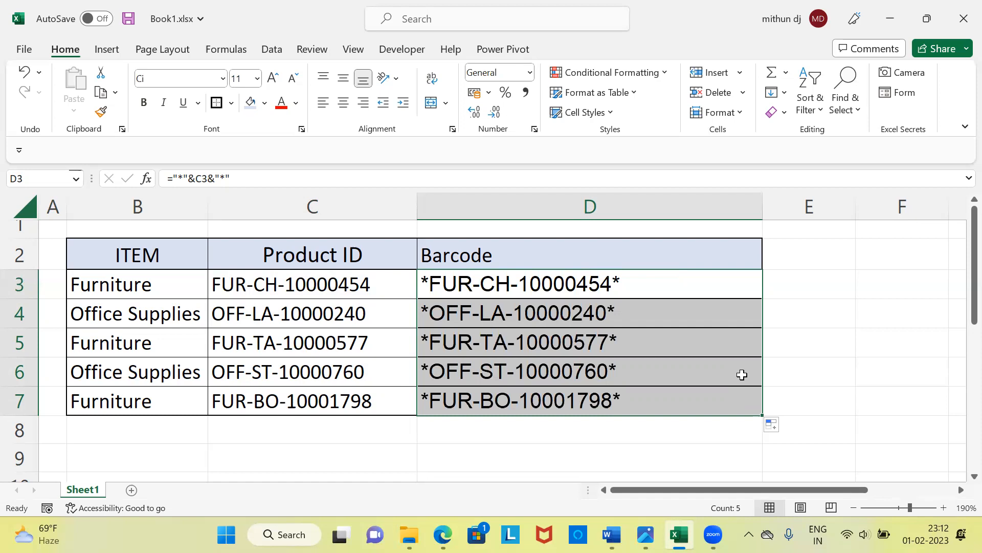
# - Apply the CIA Code 39 Medium Text font to cell D3
pyautogui.click(659, 288)
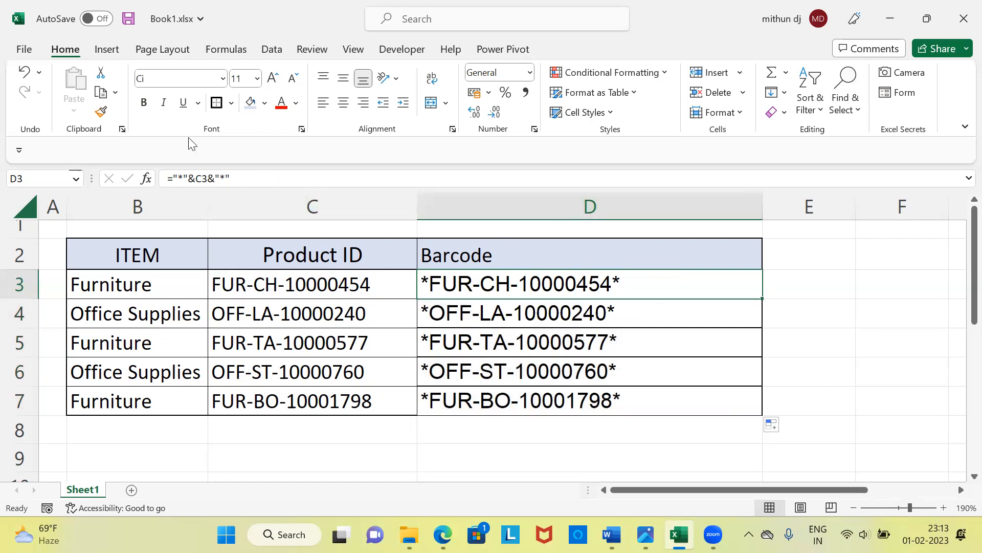
pyautogui.click(223, 78)
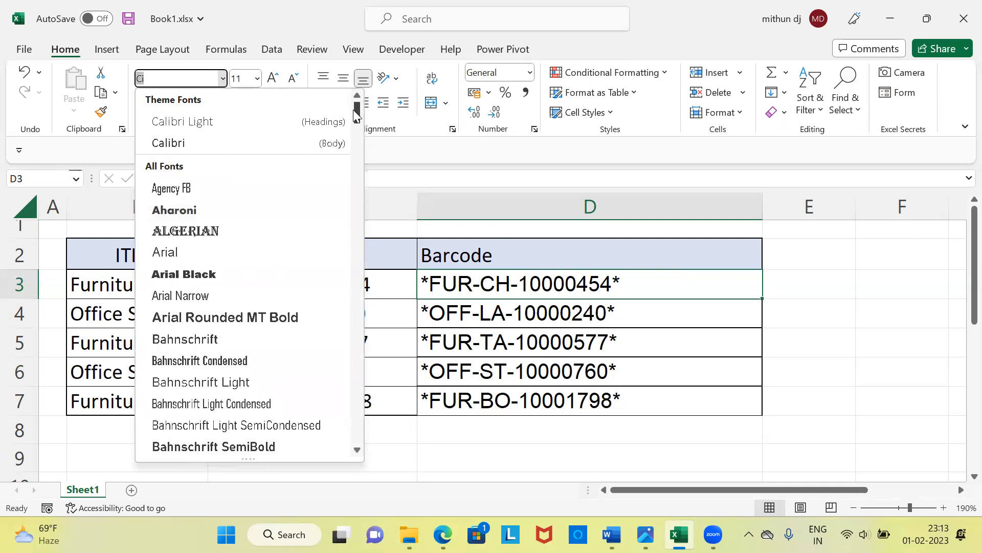
pyautogui.moveTo(356, 113); pyautogui.dragTo(355, 186)
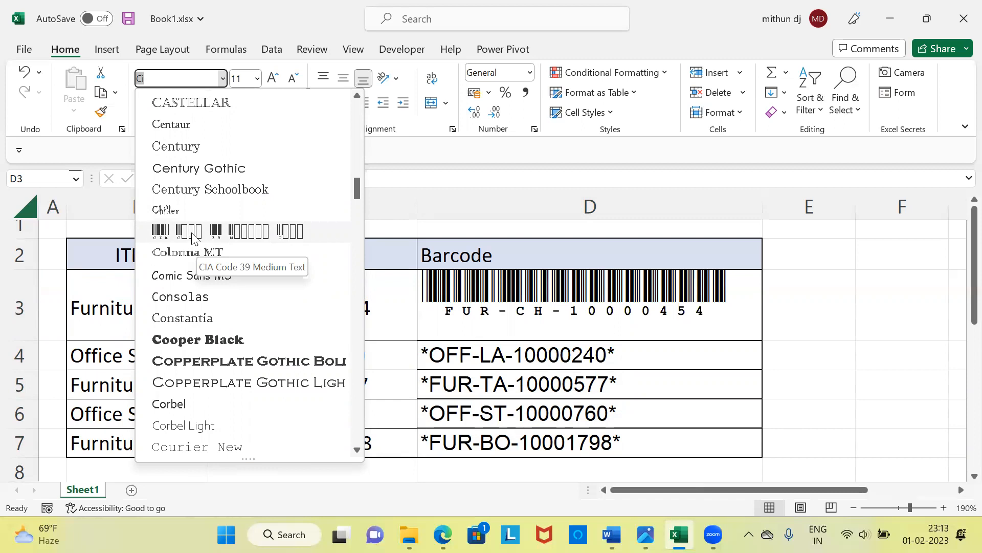
pyautogui.click(193, 234)
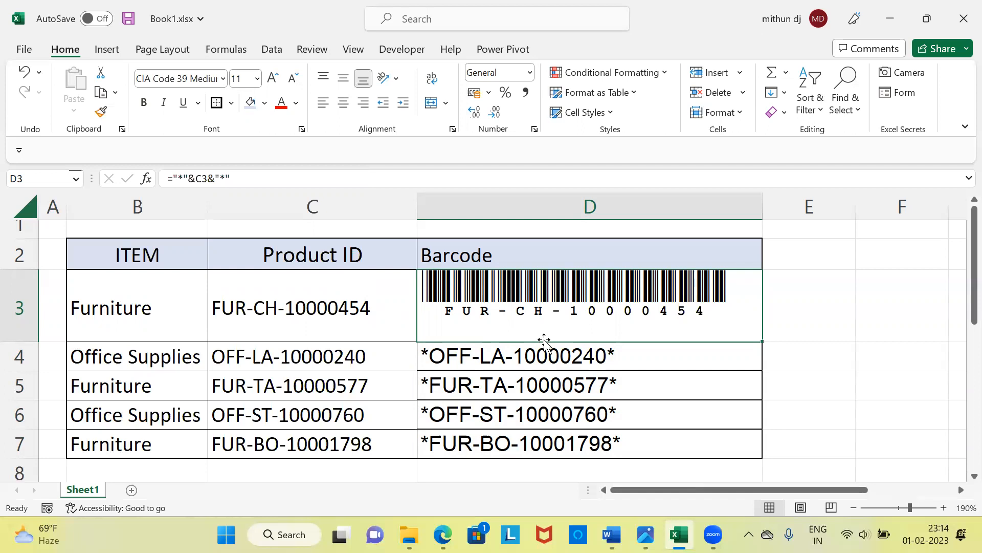
# - Extend the CIA Code 39 Medium Text font to the whole Barcode range D3:D7
pyautogui.hotkey('shift', 'Down')
pyautogui.hotkey('shift', 'Down')
pyautogui.hotkey('shift', 'Down')
pyautogui.hotkey('shift', 'Down')
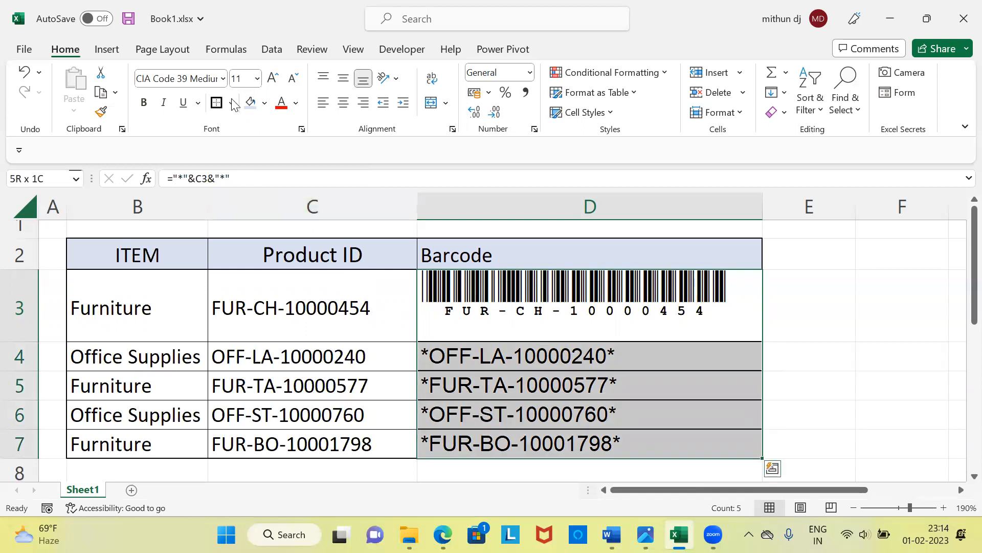
pyautogui.click(214, 81)
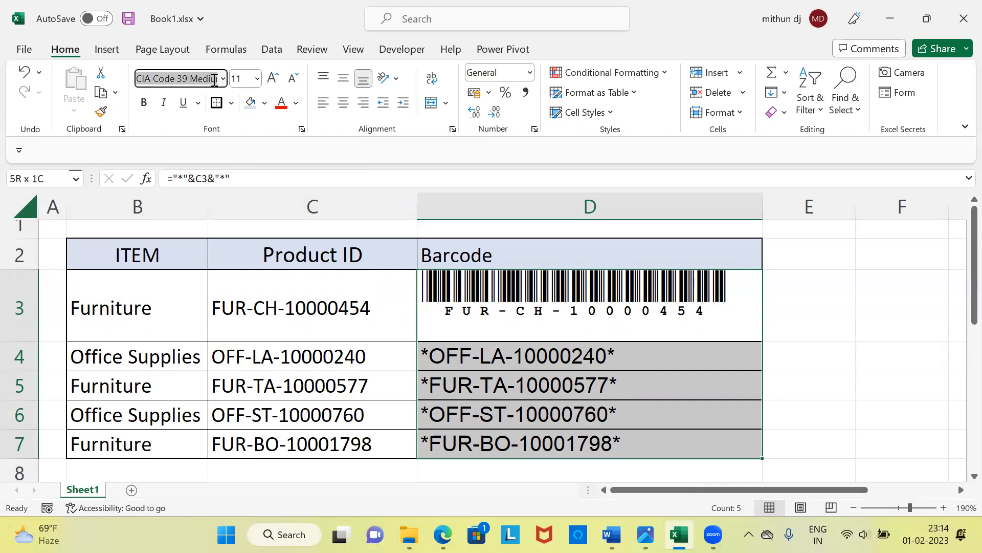
pyautogui.press('Return')
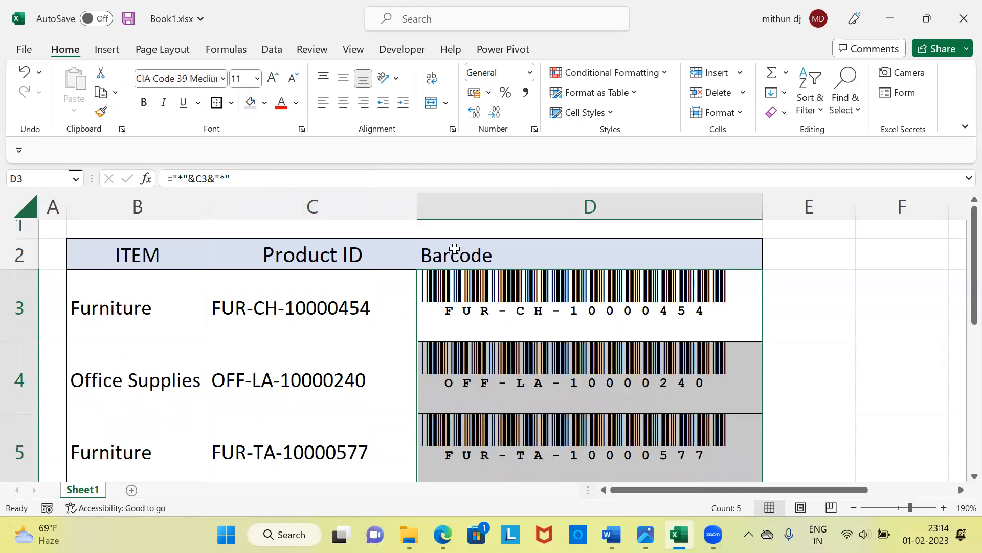
# - Reduce the height of row 1 slightly and review the barcodes in column D at 160% zoom
pyautogui.moveTo(27, 239); pyautogui.dragTo(26, 230)
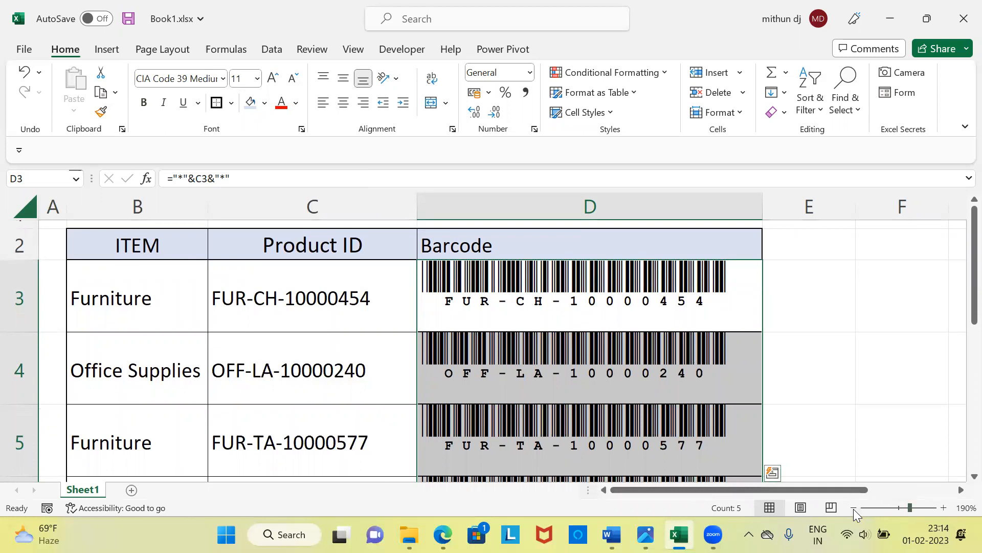
pyautogui.click(852, 508)
pyautogui.click(853, 508)
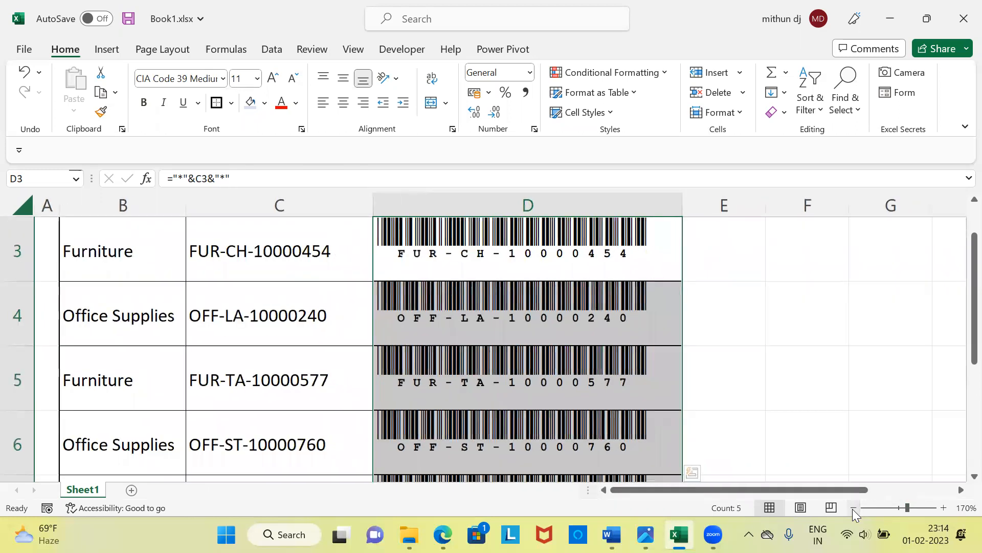
pyautogui.click(853, 508)
pyautogui.moveTo(974, 357); pyautogui.dragTo(974, 303)
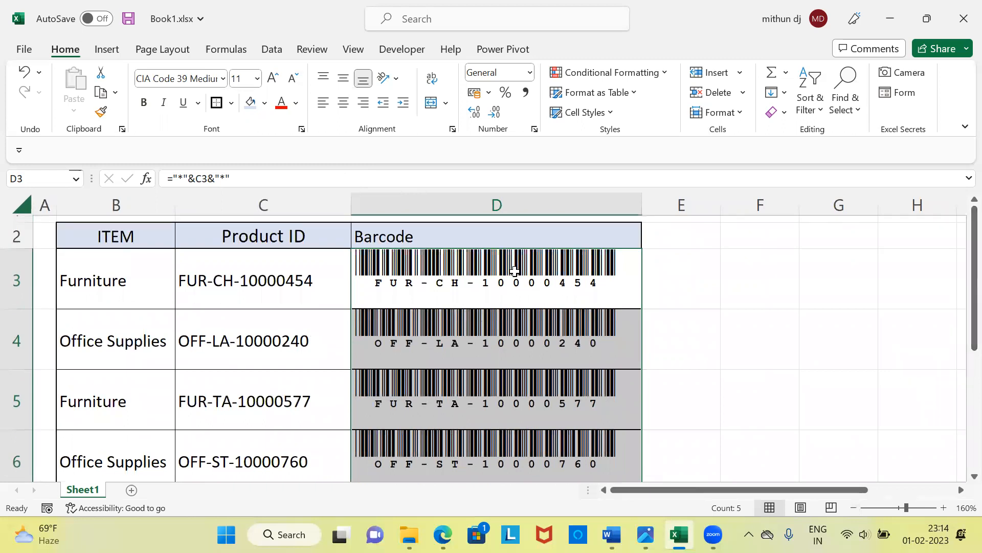
pyautogui.click(516, 270)
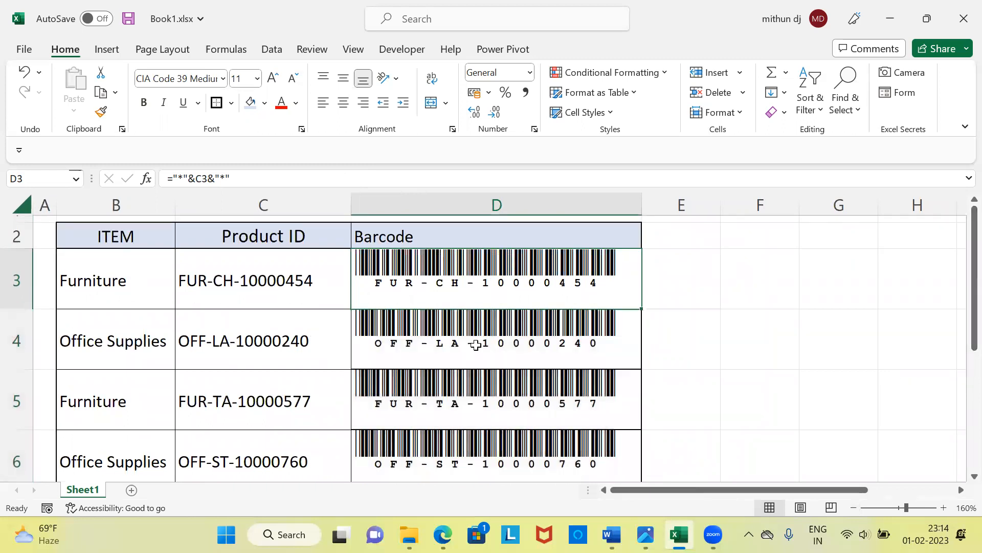
pyautogui.click(476, 343)
pyautogui.click(476, 379)
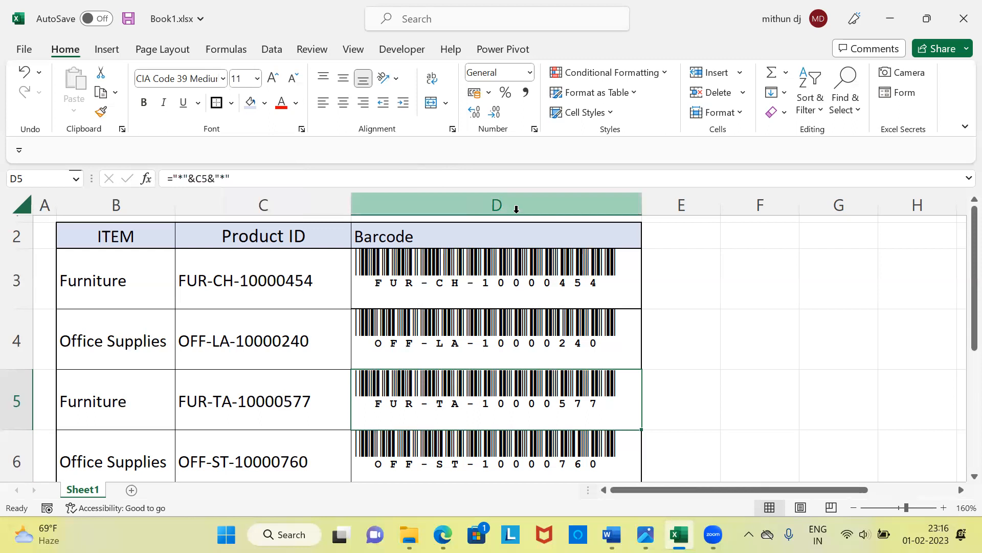
# - Switch to Microsoft Edge, search Google for dafont, and open the DaFont - Download fonts website
pyautogui.moveTo(443, 534)
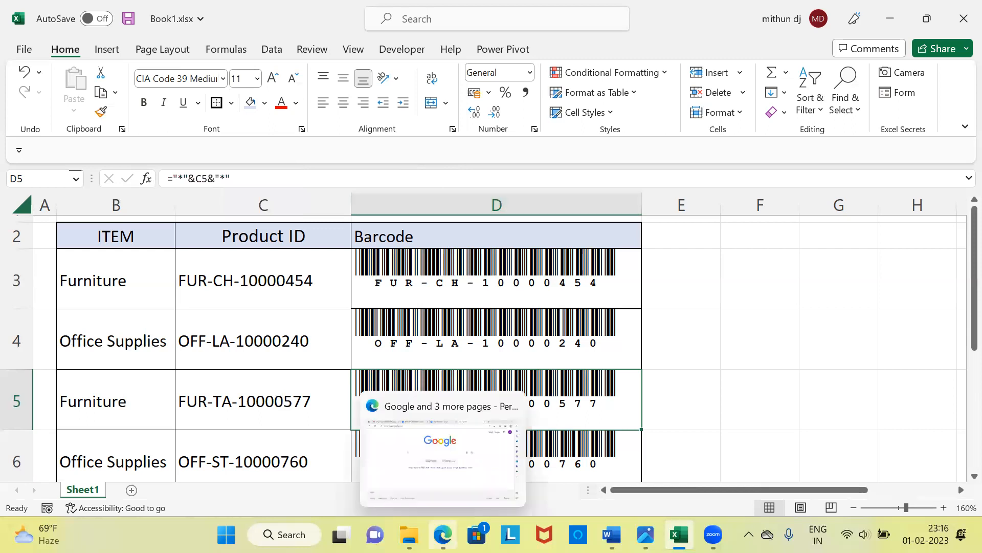
pyautogui.click(433, 478)
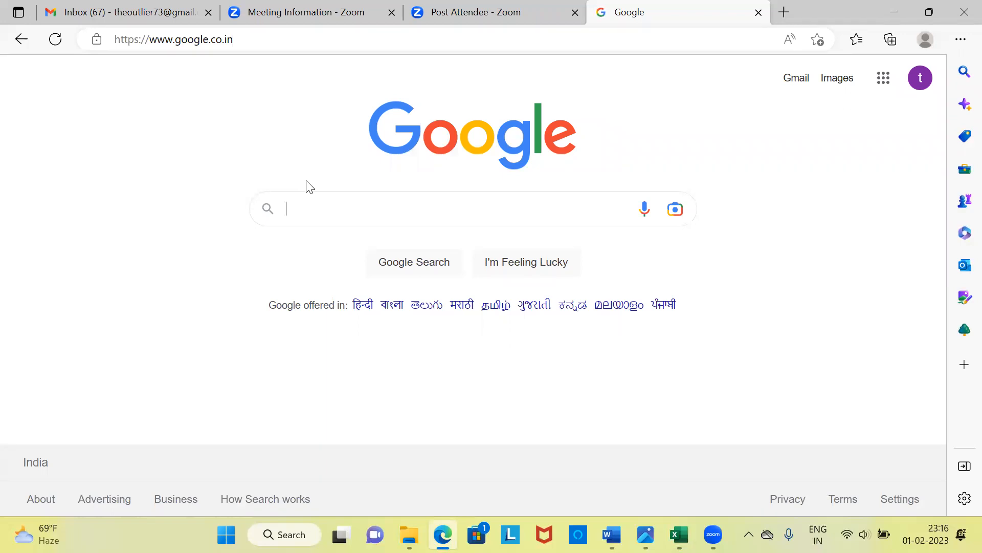
pyautogui.write('dia')
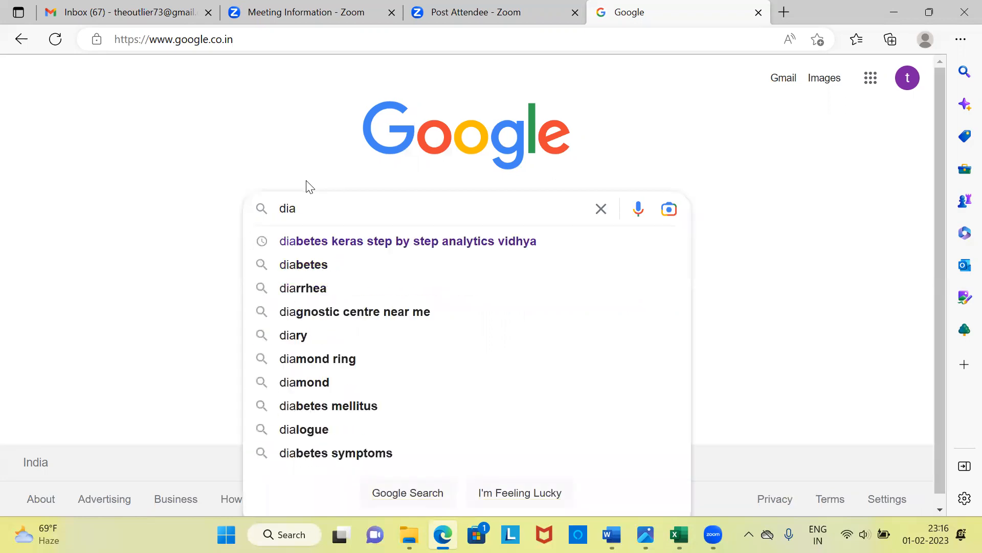
pyautogui.write('font')
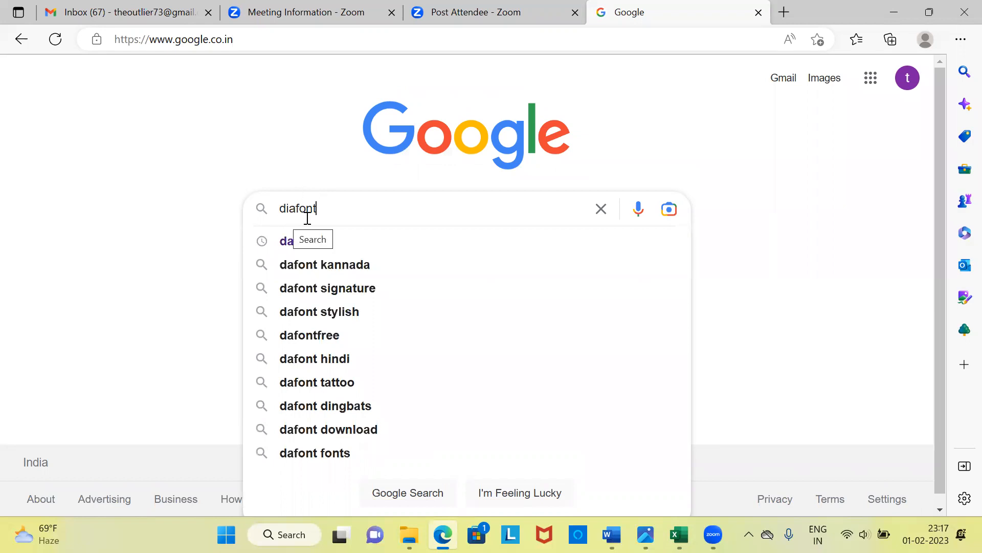
pyautogui.press('Return')
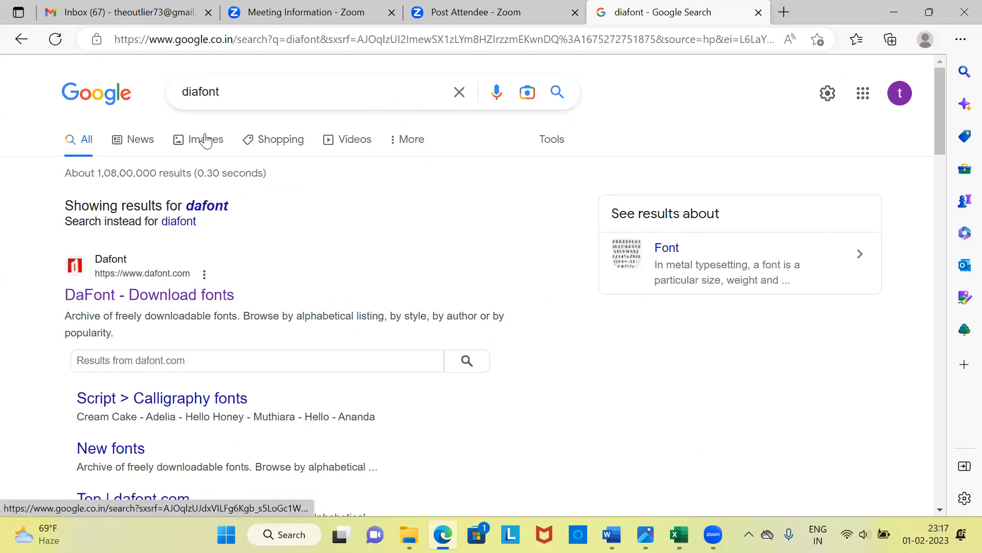
pyautogui.click(195, 95)
pyautogui.press('BackSpace')
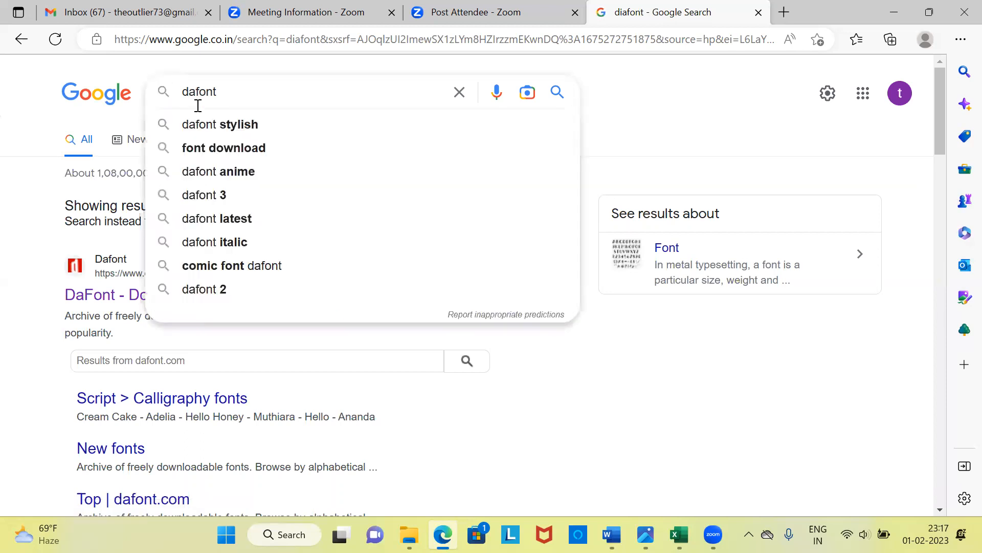
pyautogui.press('Return')
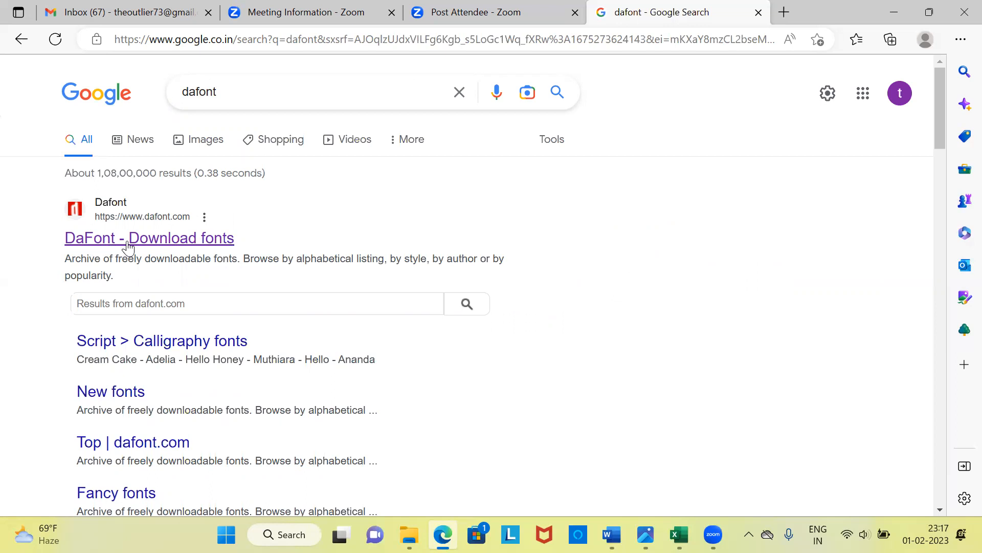
pyautogui.click(163, 245)
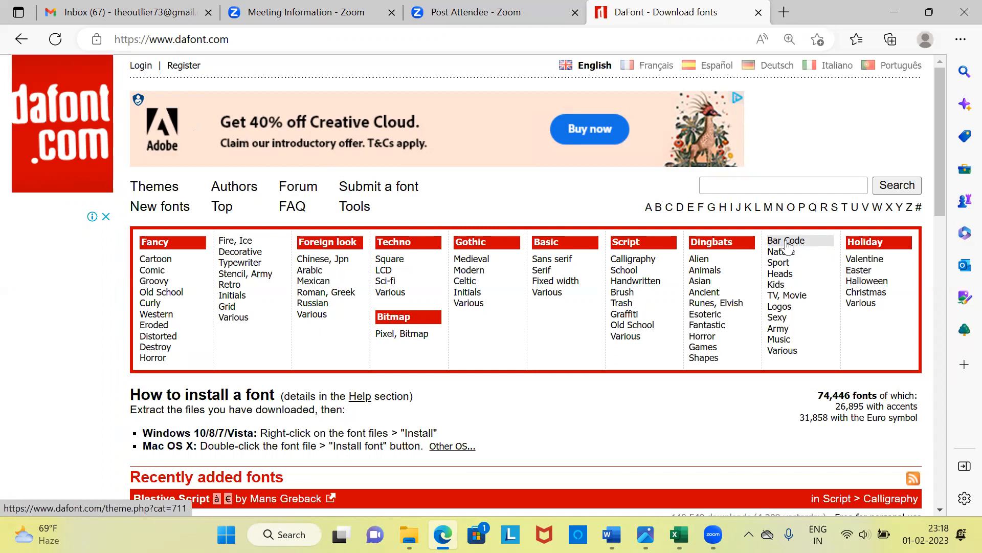
# - Download the CIA Code 39 font from DaFont's Bar Code category under Dingbats
pyautogui.click(788, 242)
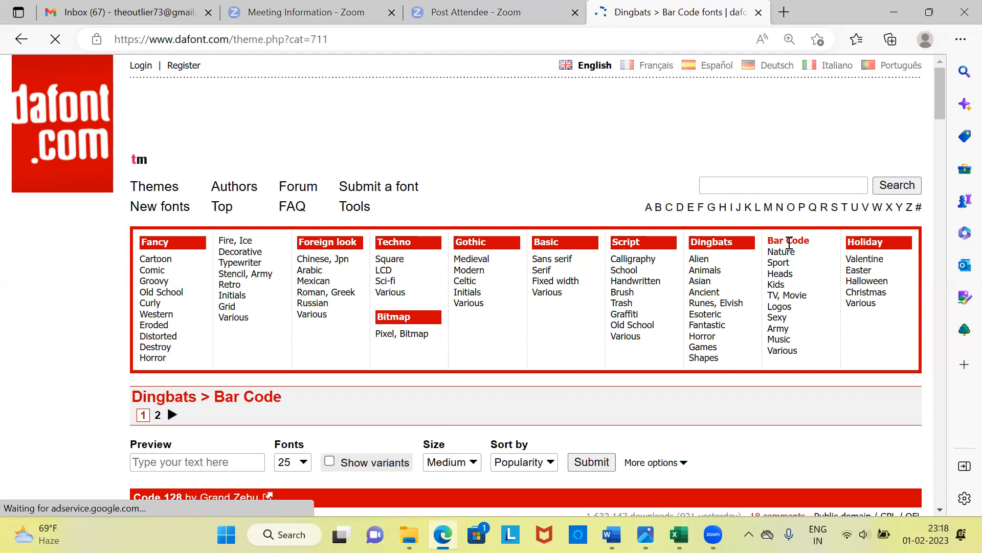
pyautogui.moveTo(940, 110); pyautogui.dragTo(940, 140)
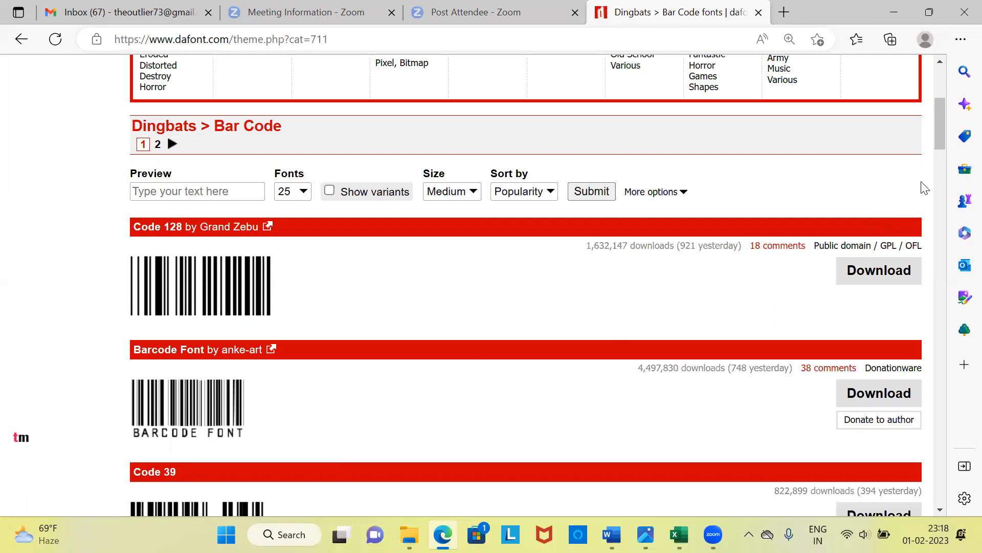
pyautogui.moveTo(942, 141); pyautogui.dragTo(945, 180)
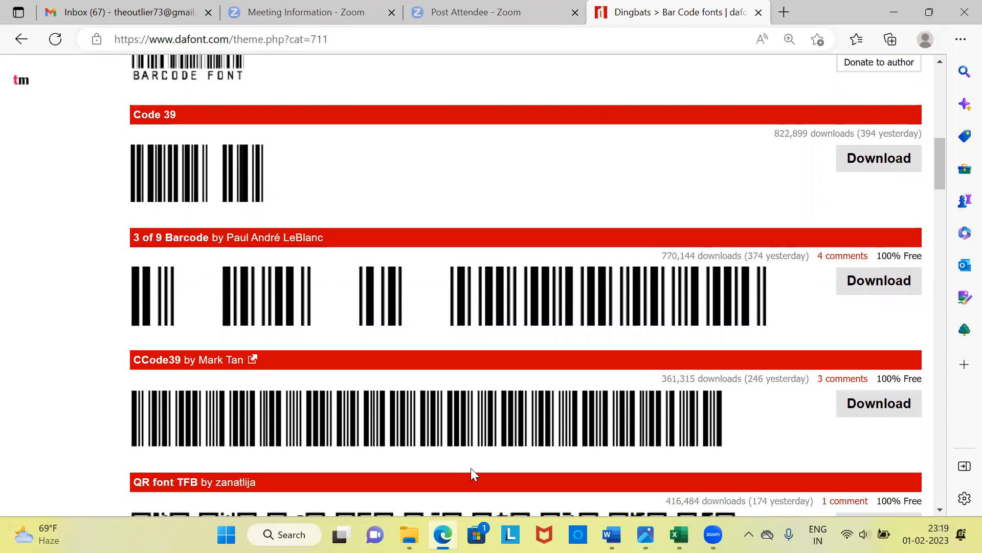
pyautogui.moveTo(938, 179); pyautogui.dragTo(935, 248)
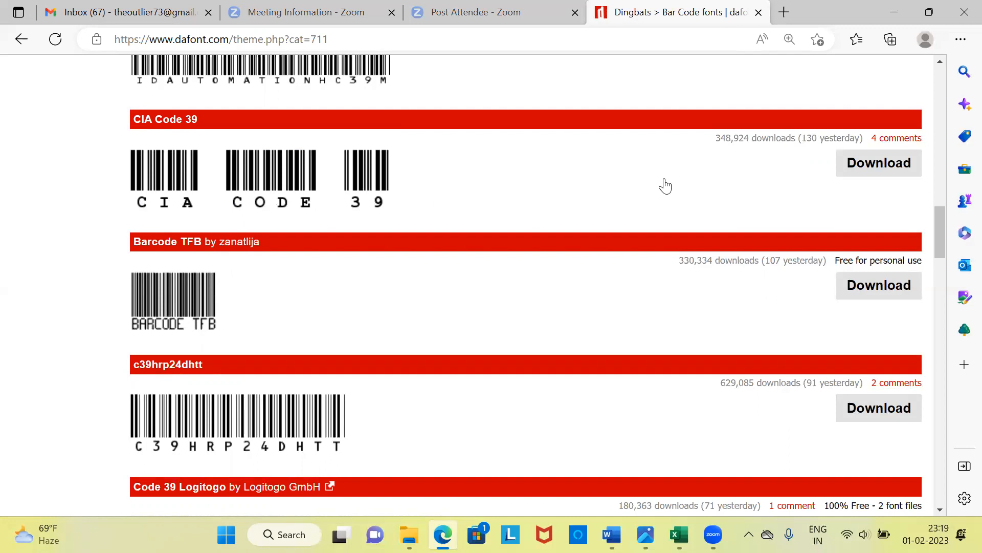
pyautogui.click(877, 172)
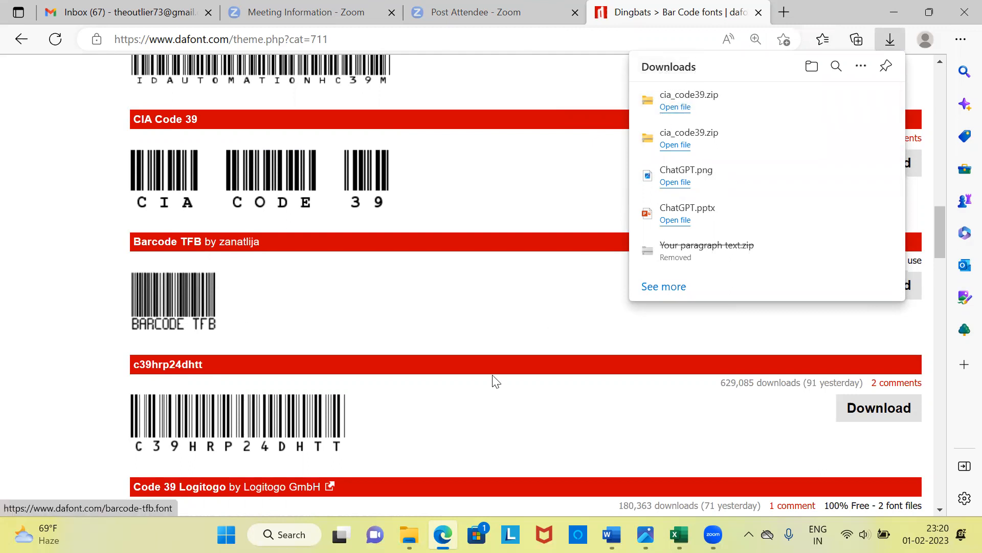
# - Switch to the Downloads folder in File Explorer and extract cia_code39.zip to the suggested cia_code39 folder
pyautogui.moveTo(410, 535)
pyautogui.click(401, 479)
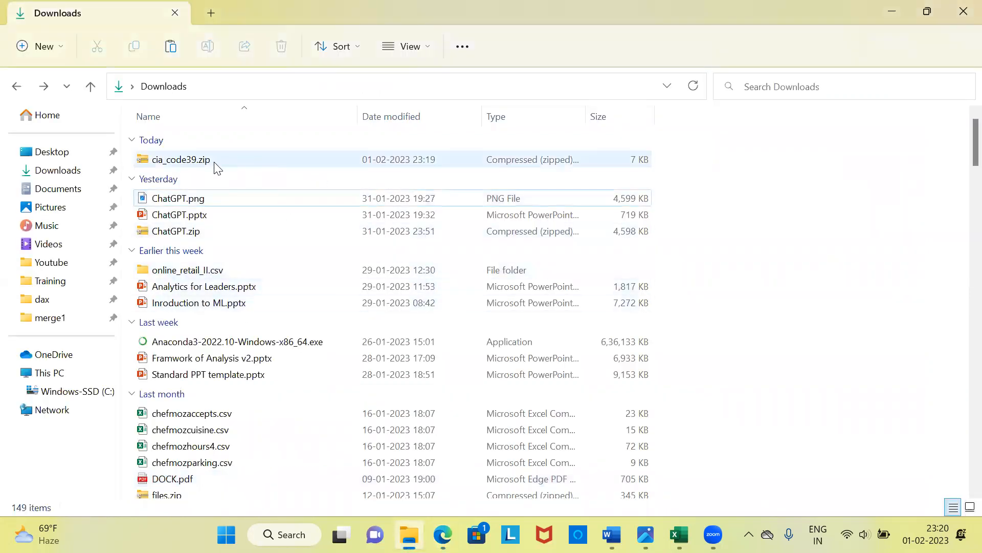
pyautogui.rightClick(181, 169)
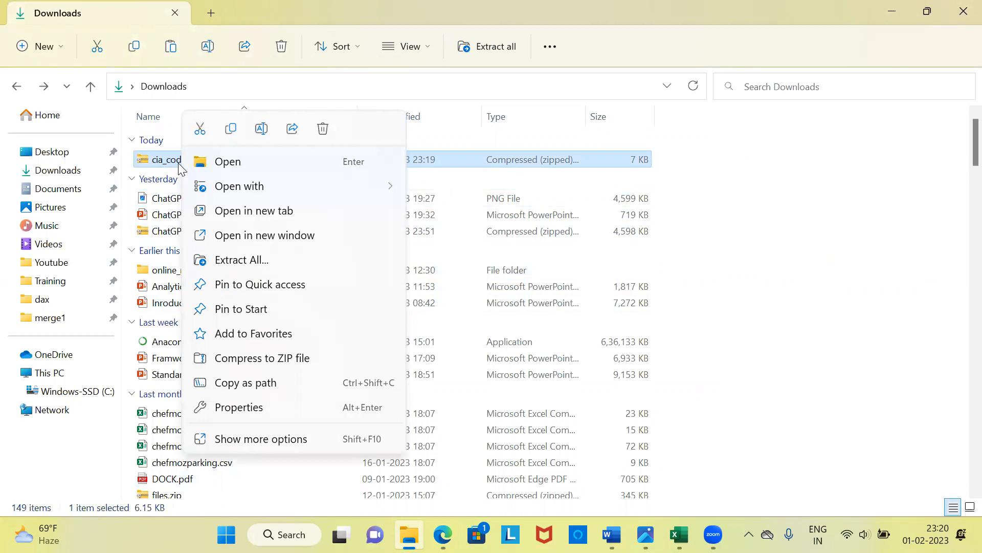
pyautogui.click(276, 260)
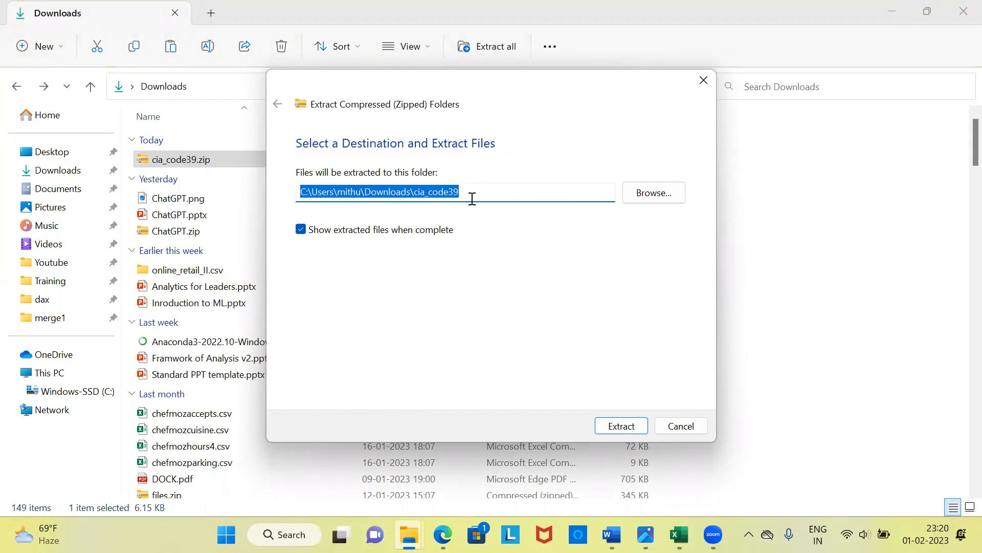
pyautogui.click(639, 429)
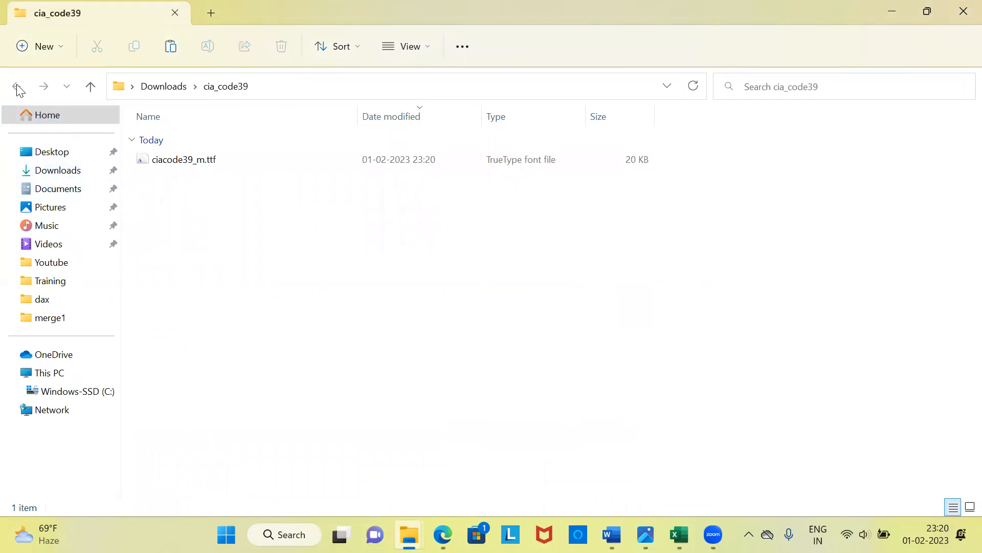
# - Return to Downloads and examine the contents of the cia_code39.zip archive
pyautogui.click(89, 91)
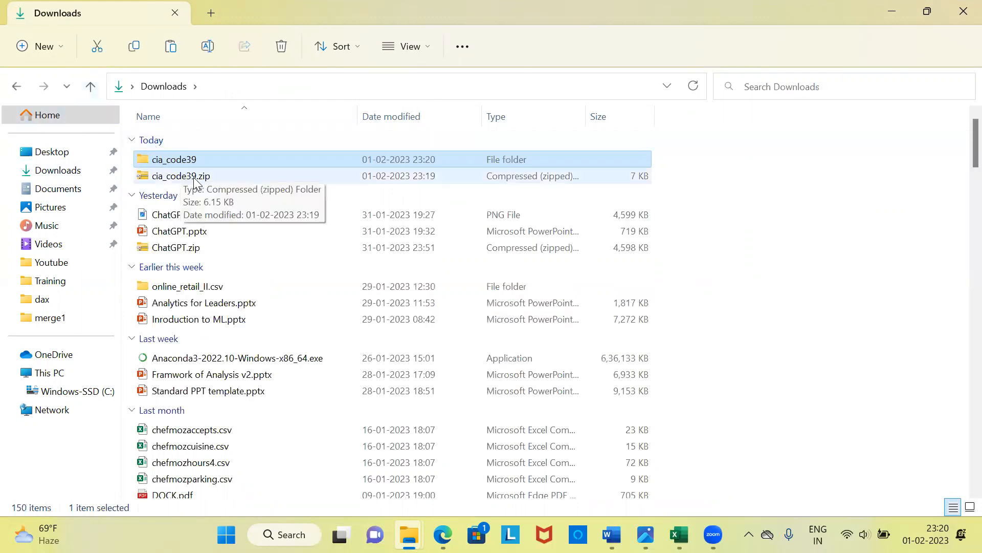
pyautogui.doubleClick(195, 177)
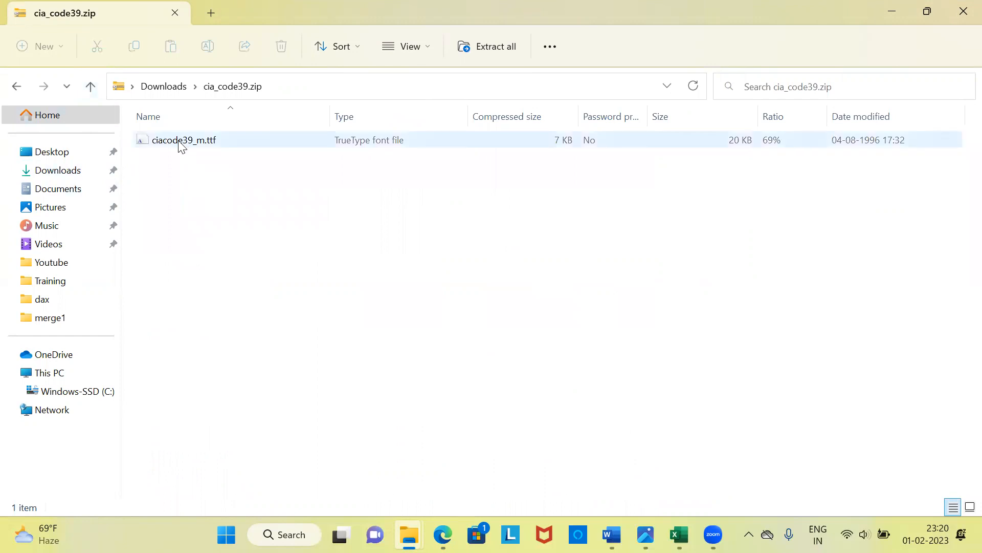
pyautogui.click(15, 89)
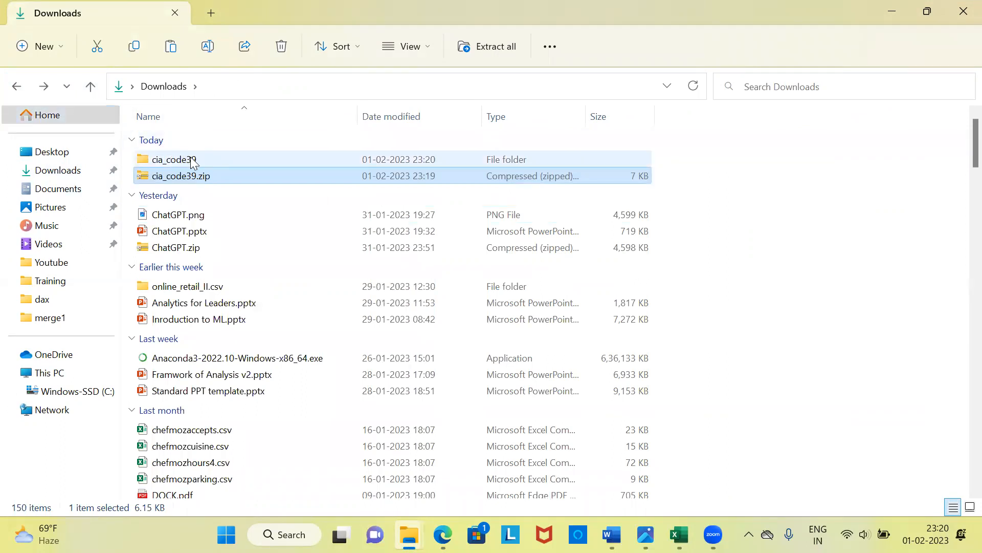
# - Try to install ciacode39_m.ttf from the extracted cia_code39 folder, decline replacing the existing font, and close the font preview
pyautogui.doubleClick(158, 162)
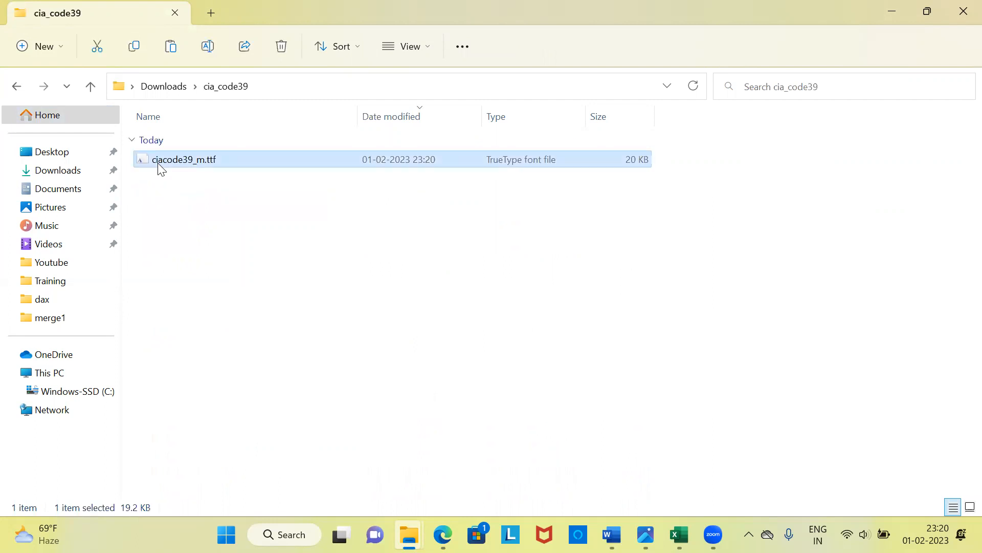
pyautogui.doubleClick(159, 162)
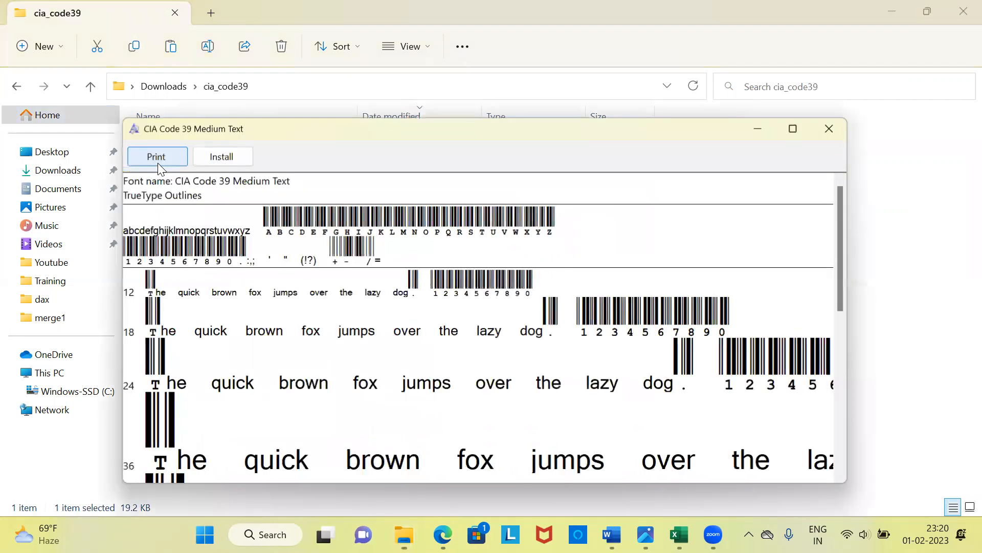
pyautogui.click(235, 155)
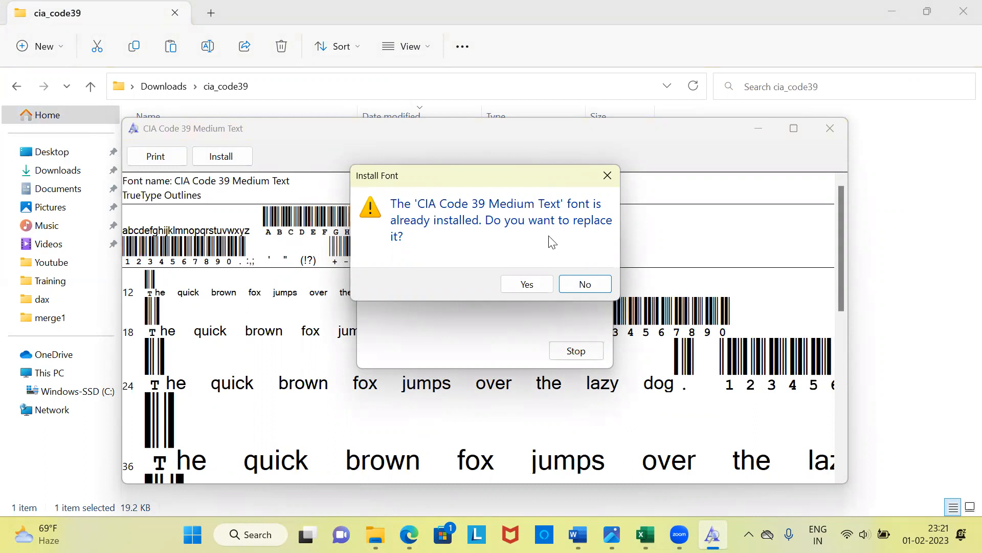
pyautogui.click(588, 289)
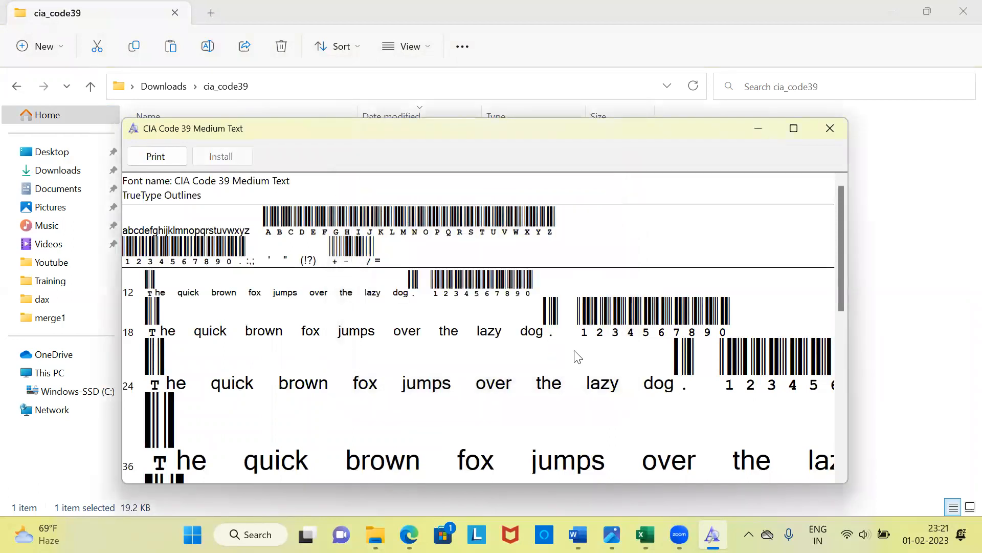
pyautogui.click(828, 128)
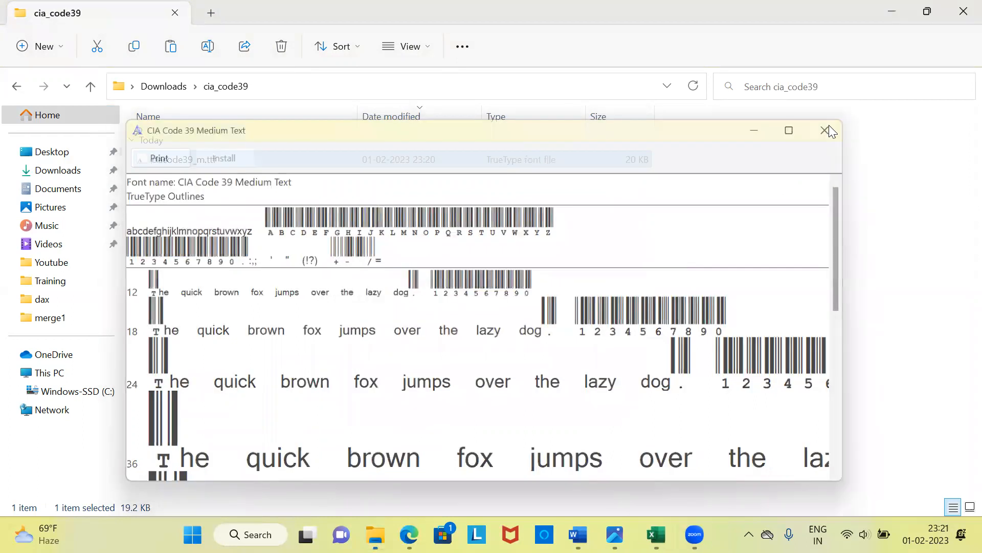
# - Copy the ciacode39_m.ttf font file from inside the cia_code39.zip archive in Downloads
pyautogui.click(18, 87)
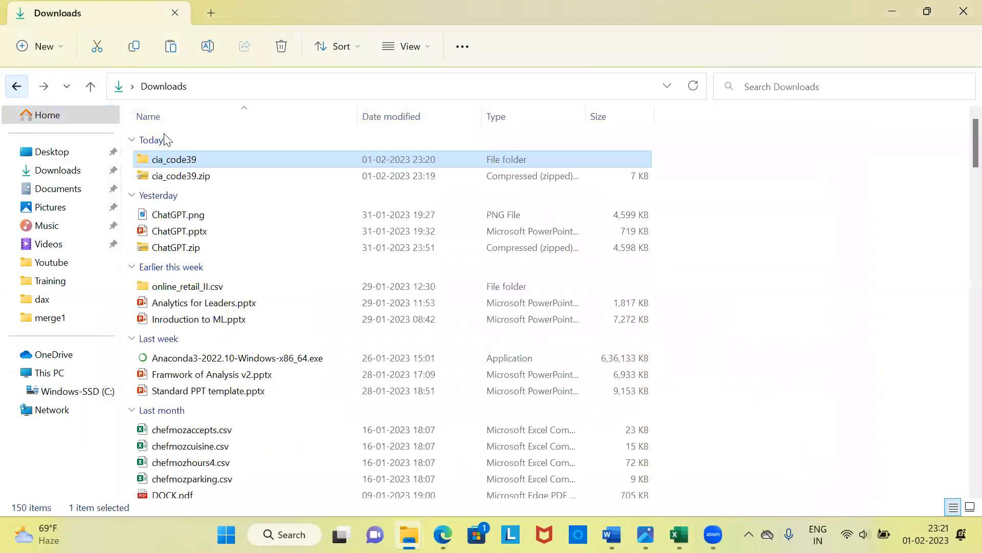
pyautogui.doubleClick(192, 177)
pyautogui.click(191, 149)
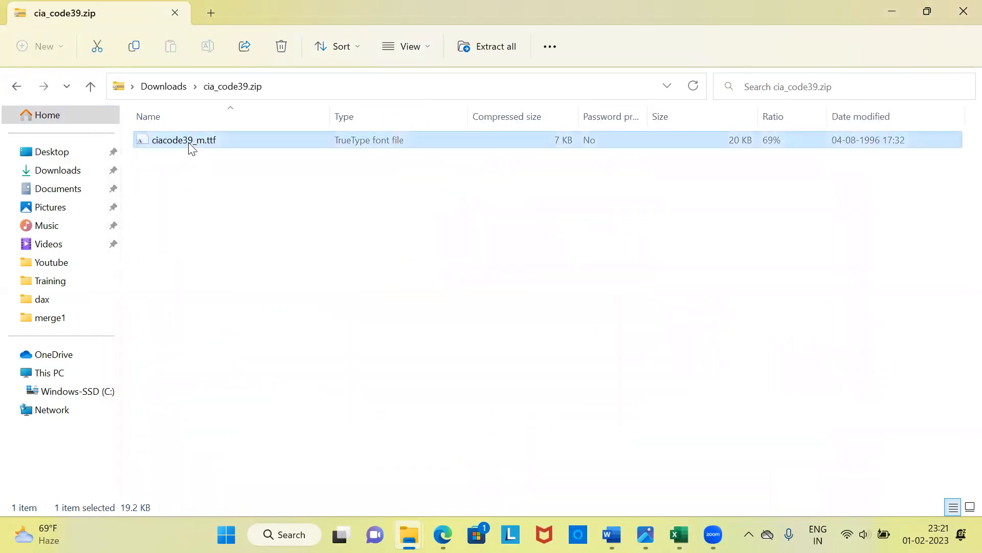
pyautogui.rightClick(190, 148)
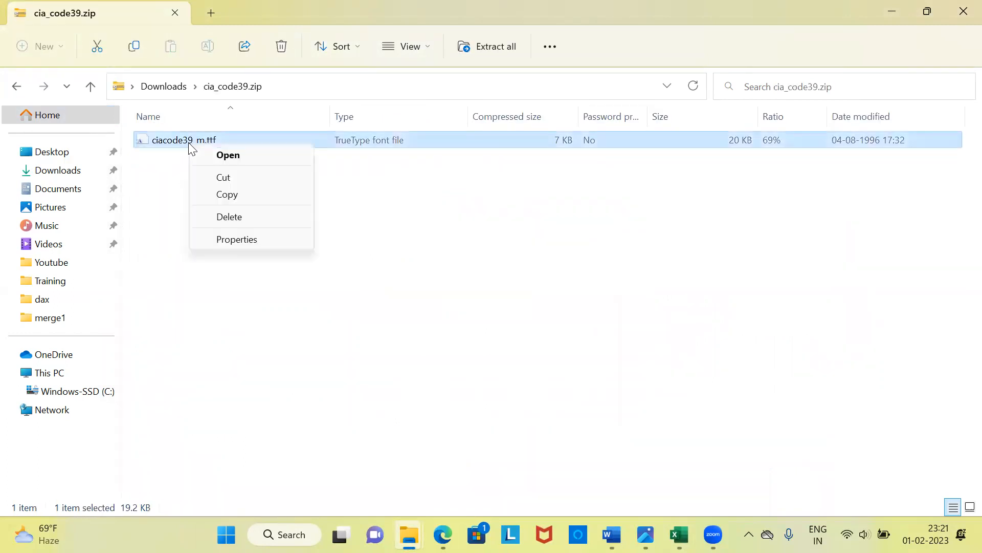
pyautogui.click(254, 197)
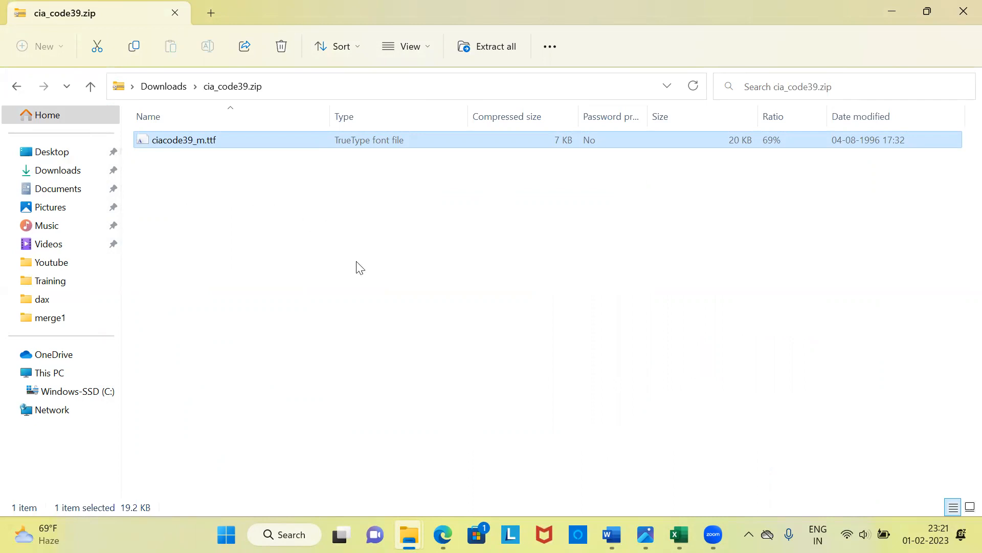
# - Return to the Downloads window and navigate to the Fonts folder inside Windows on the C: drive
pyautogui.moveTo(408, 524)
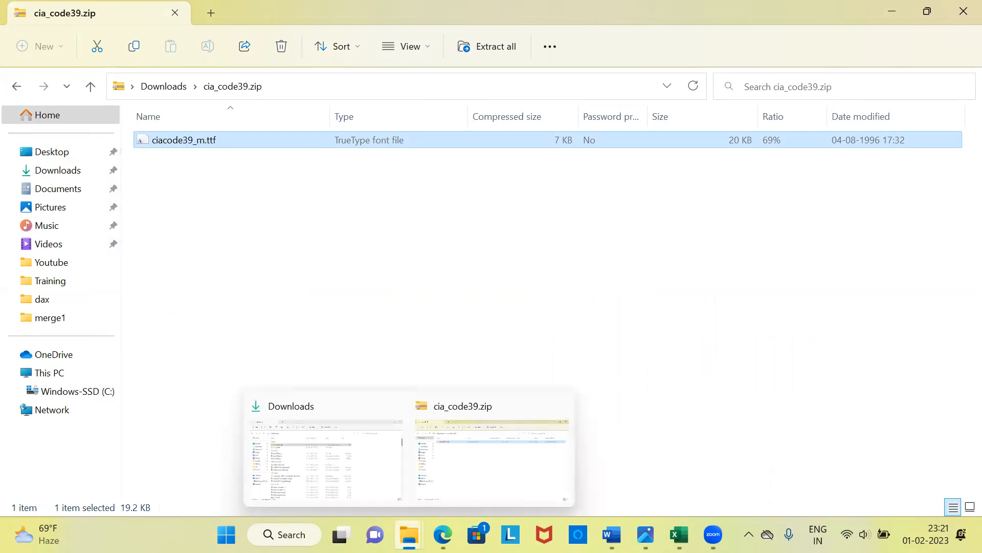
pyautogui.click(346, 463)
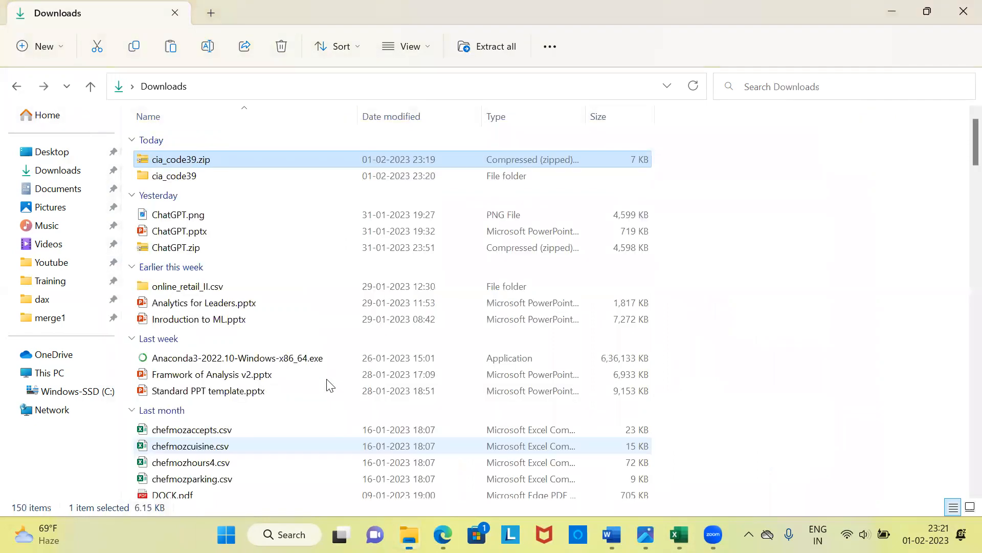
pyautogui.click(48, 380)
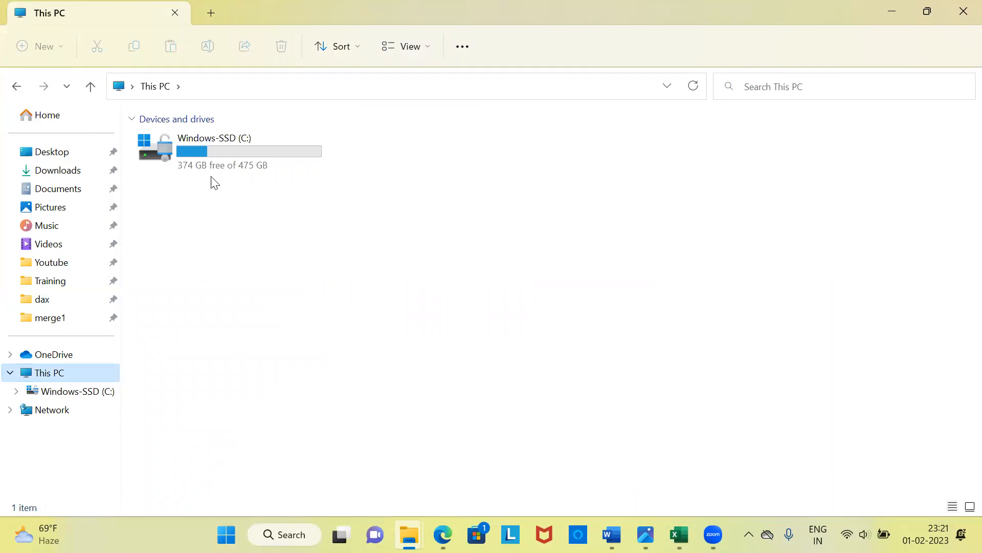
pyautogui.doubleClick(229, 156)
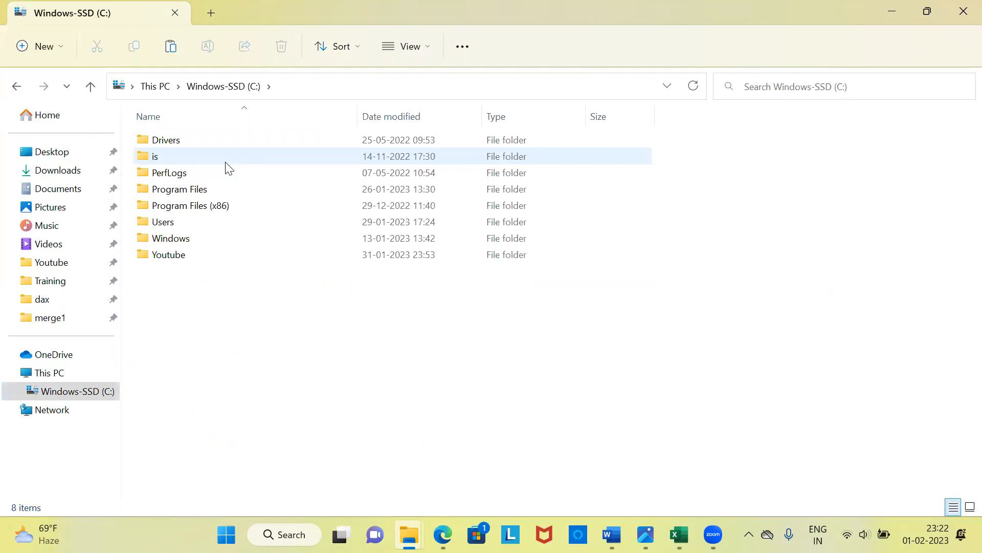
pyautogui.doubleClick(180, 240)
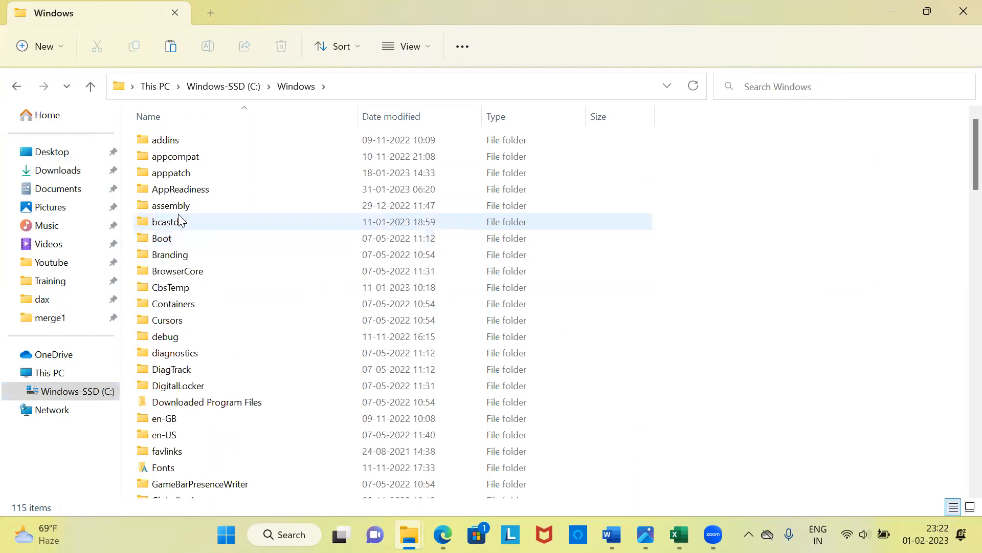
pyautogui.click(173, 176)
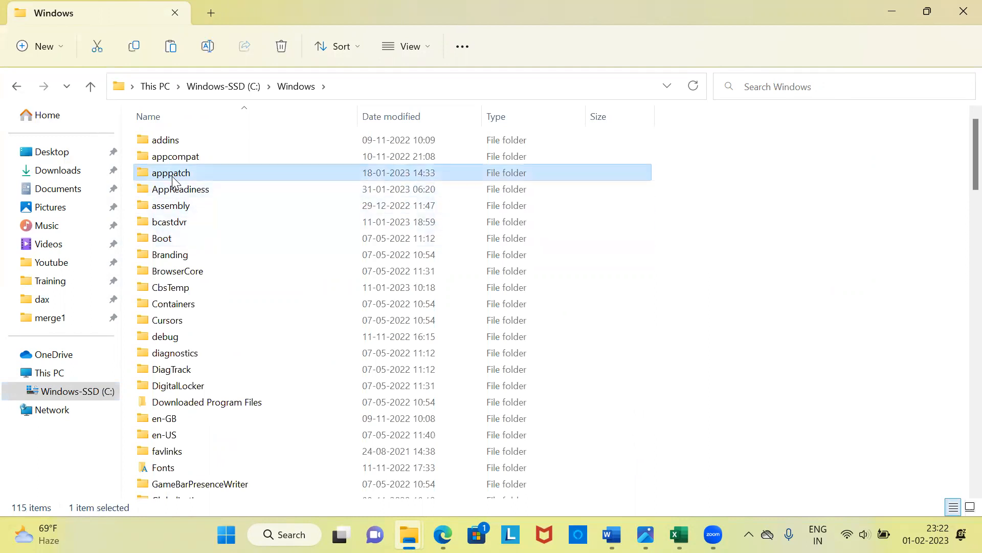
pyautogui.press('f')
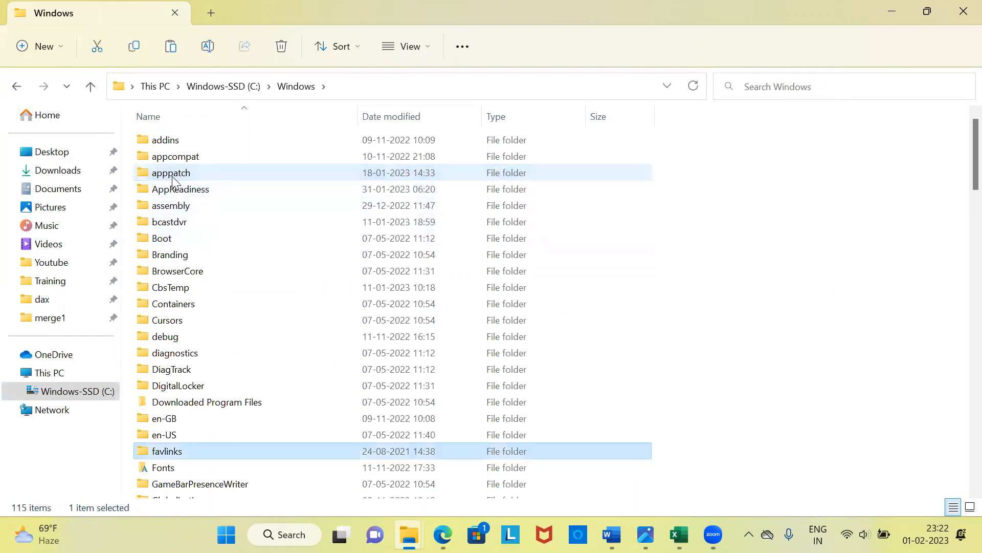
pyautogui.press('f')
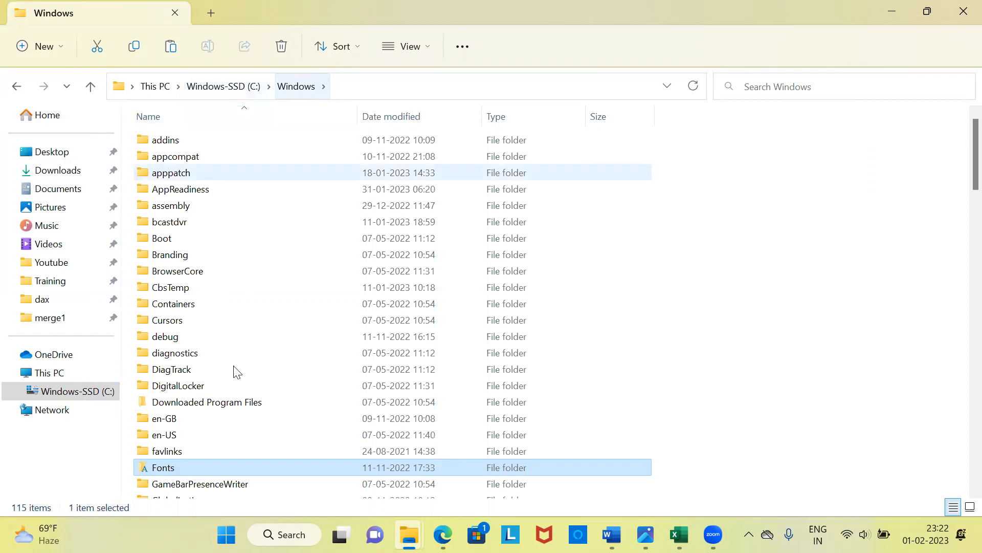
pyautogui.doubleClick(170, 469)
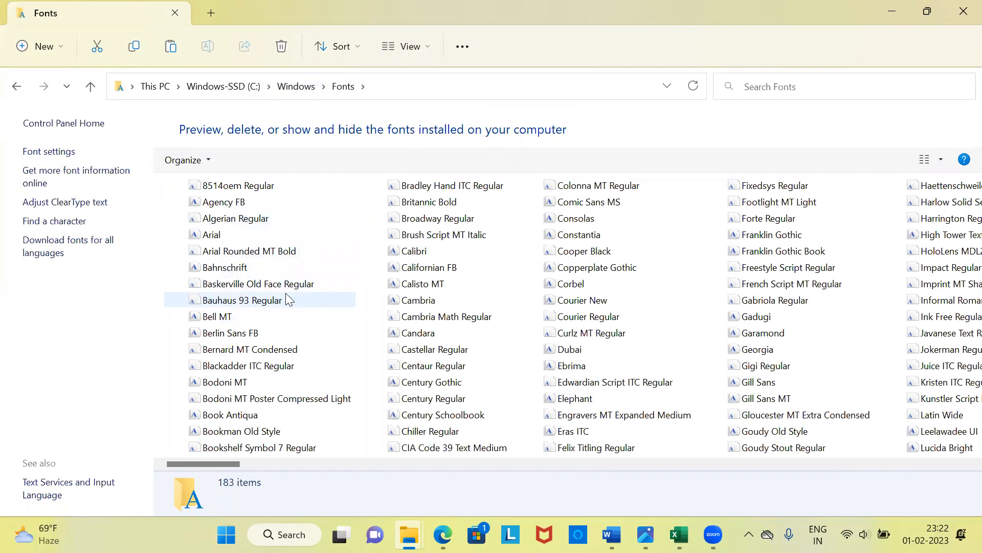
pyautogui.rightClick(340, 215)
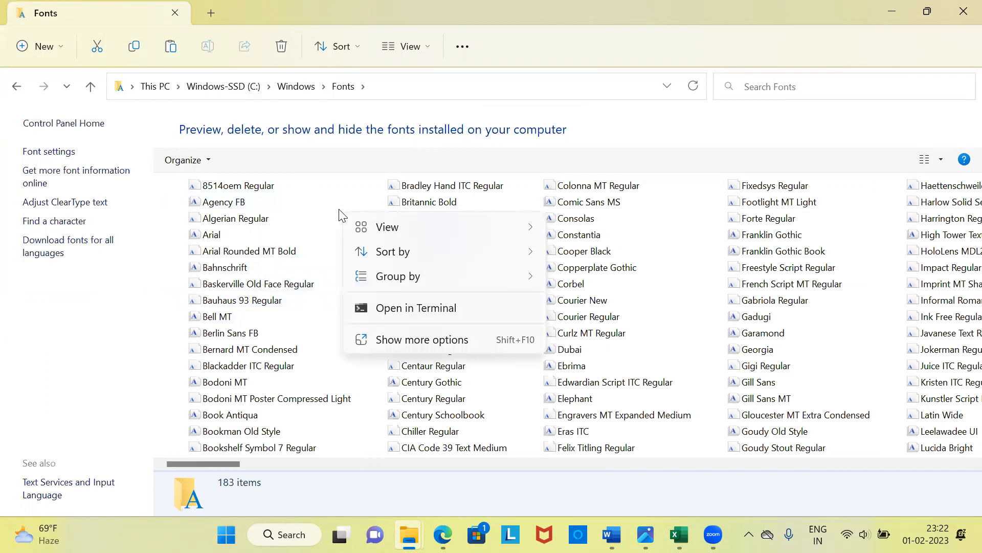
pyautogui.click(137, 302)
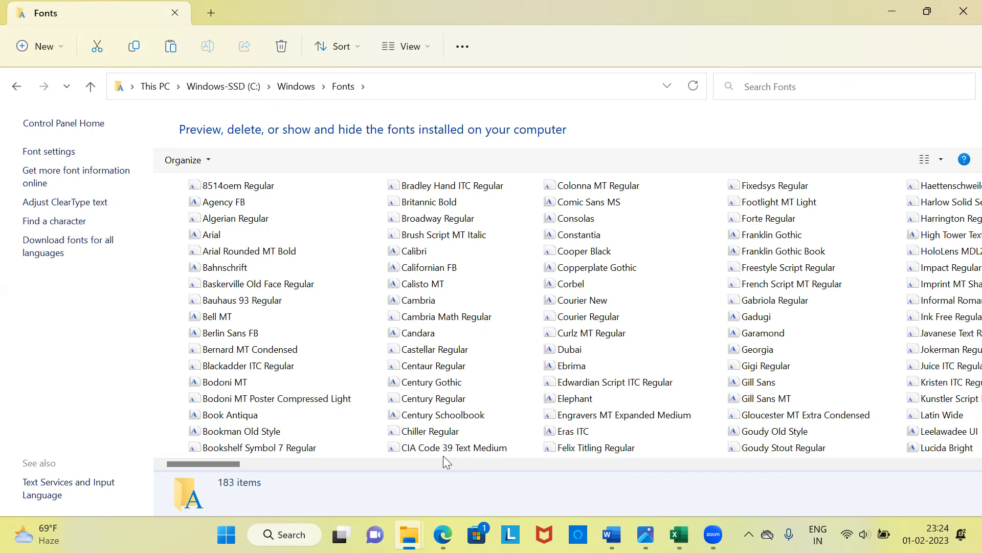
# - Switch to Book1.xlsx in Excel and look for the CIA Code 39 font among the fonts available for barcode cell D5
pyautogui.moveTo(679, 534)
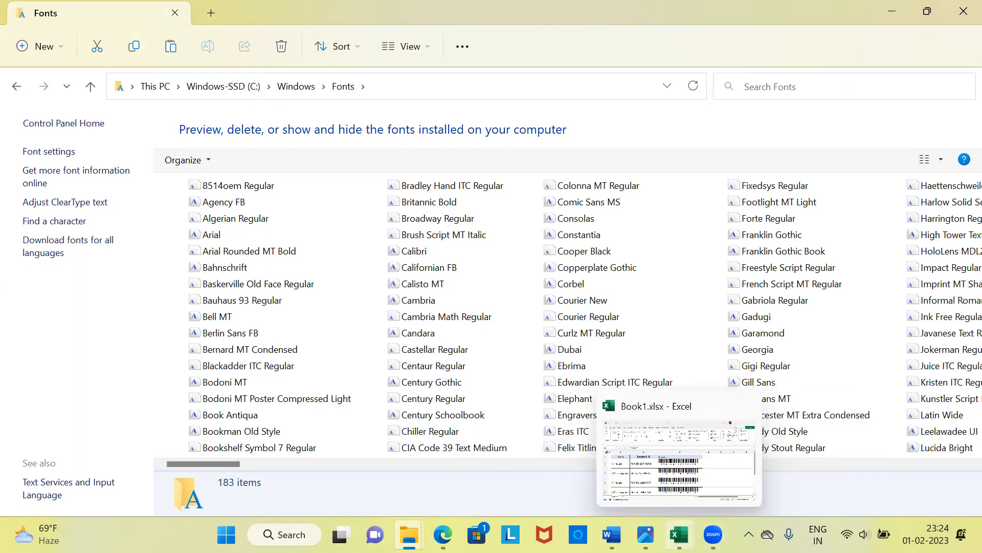
pyautogui.click(670, 488)
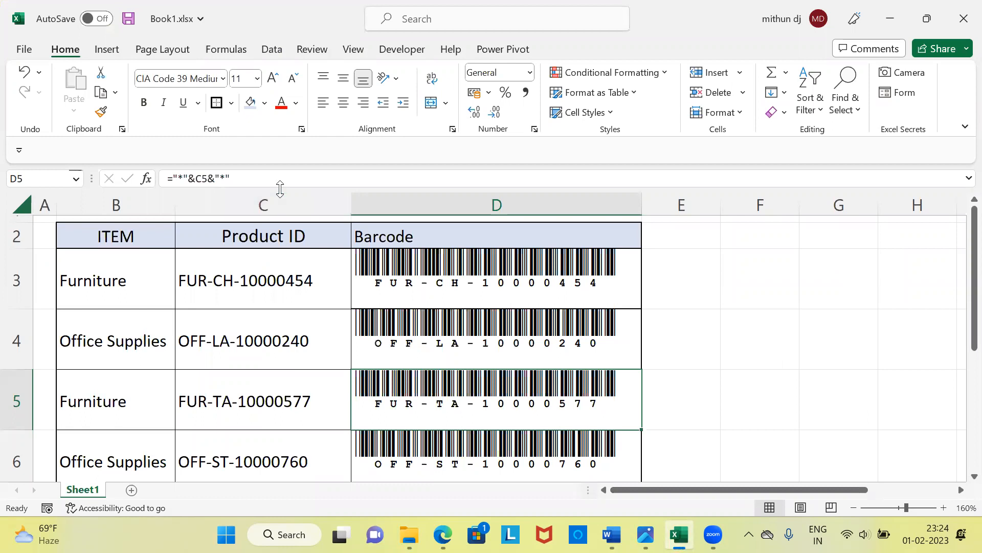
pyautogui.click(223, 78)
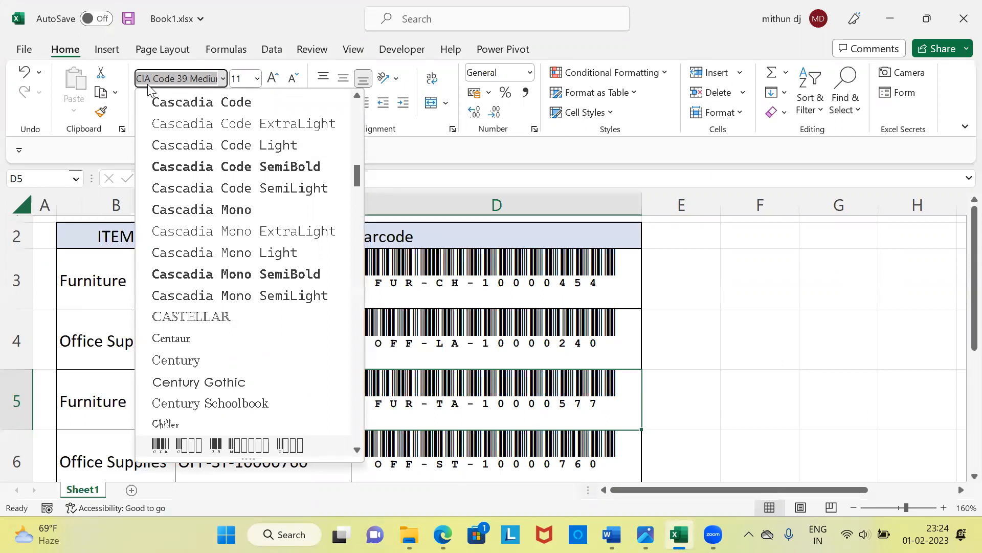
pyautogui.click(199, 81)
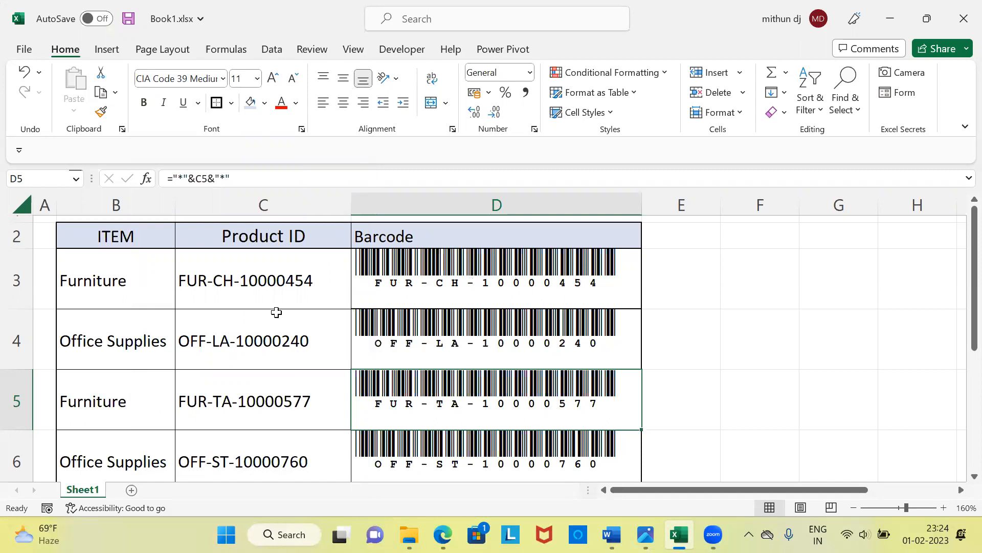
# - Replace the FUR-CH- prefix of the product ID in cell C3 with mcx-01-, keeping the number 10000454
pyautogui.click(205, 294)
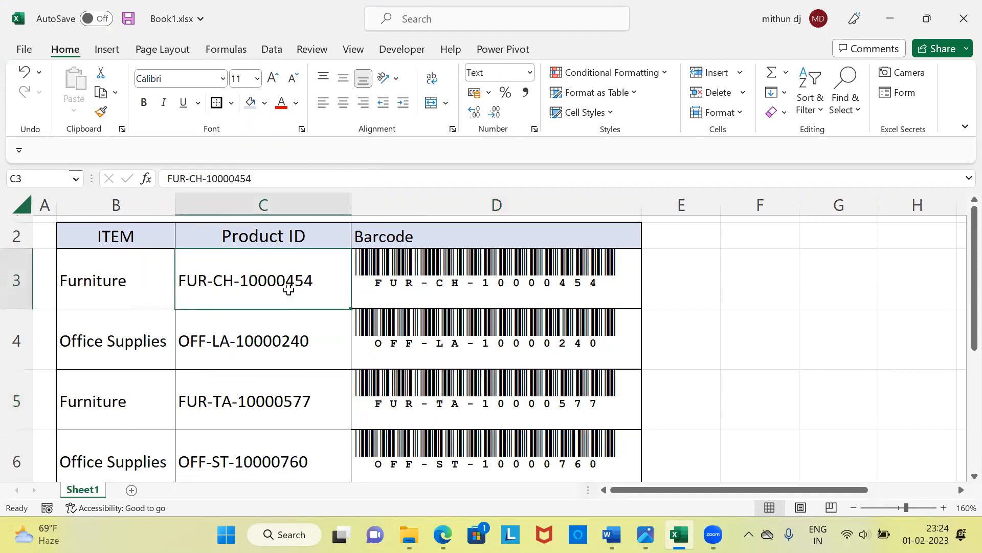
pyautogui.doubleClick(242, 283)
pyautogui.moveTo(241, 283); pyautogui.dragTo(175, 281)
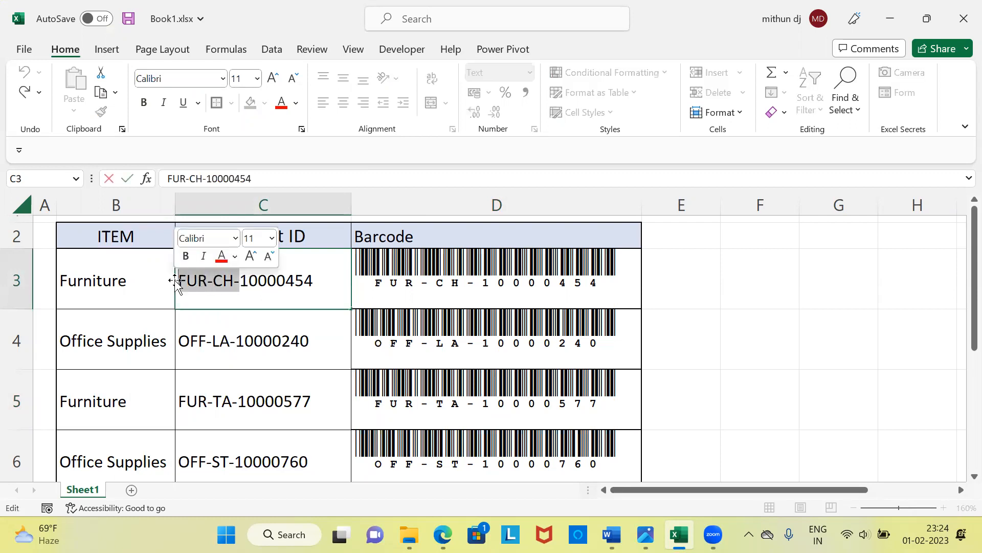
pyautogui.write('mcx')
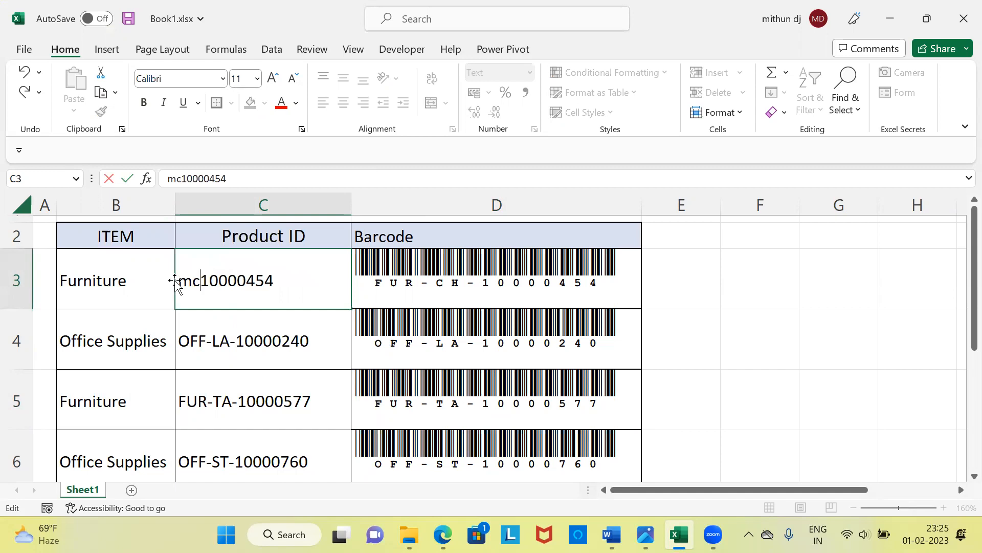
pyautogui.write('-')
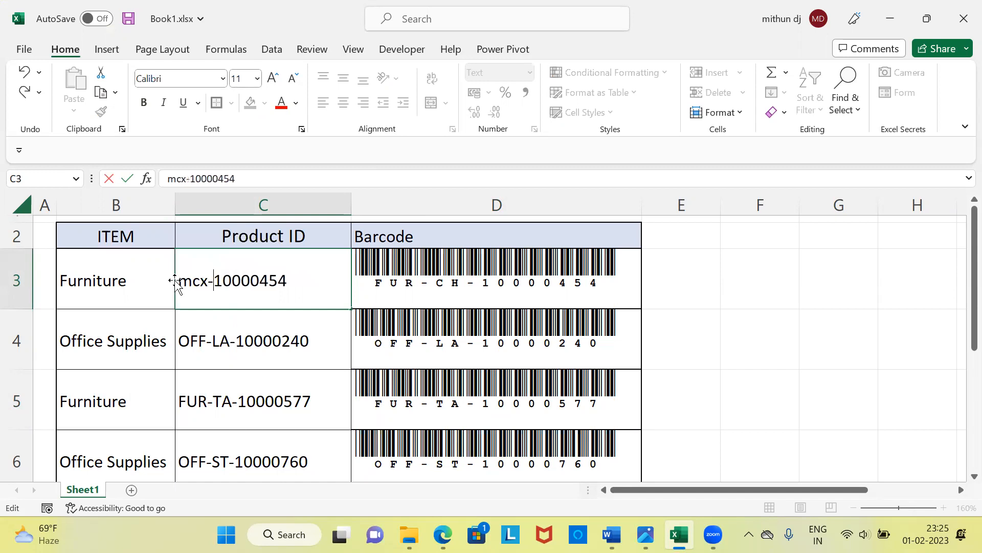
pyautogui.write('01')
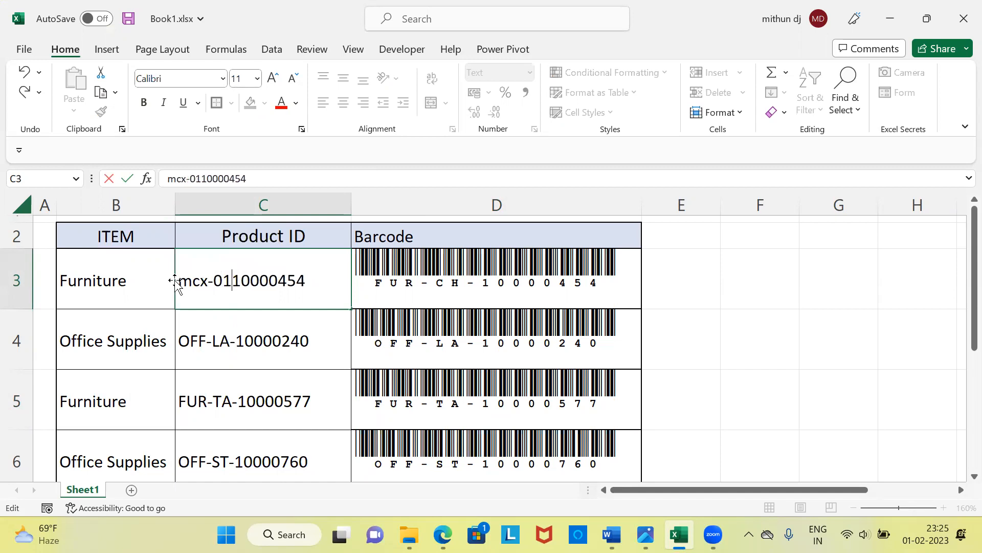
pyautogui.write('-')
pyautogui.press('Return')
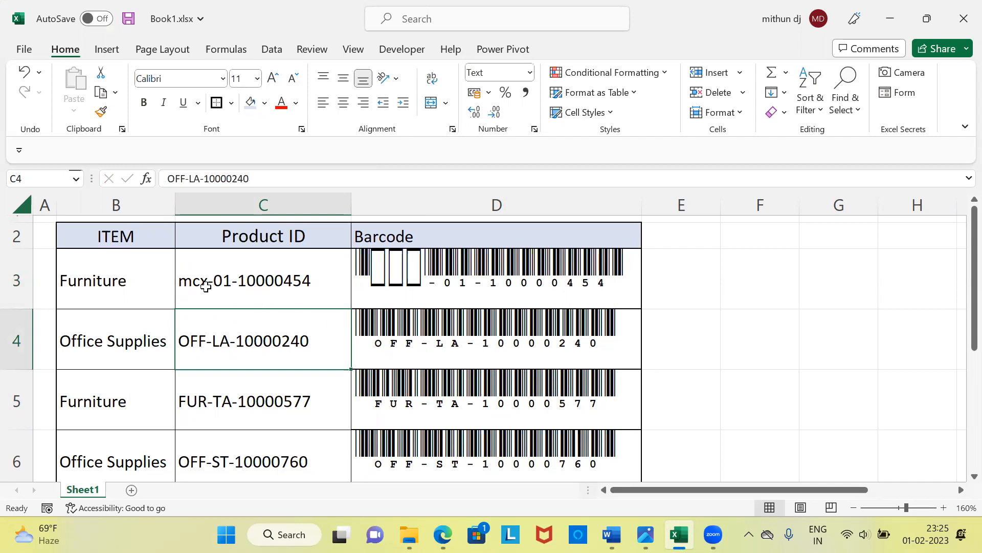
pyautogui.doubleClick(206, 285)
pyautogui.moveTo(207, 282); pyautogui.dragTo(173, 281)
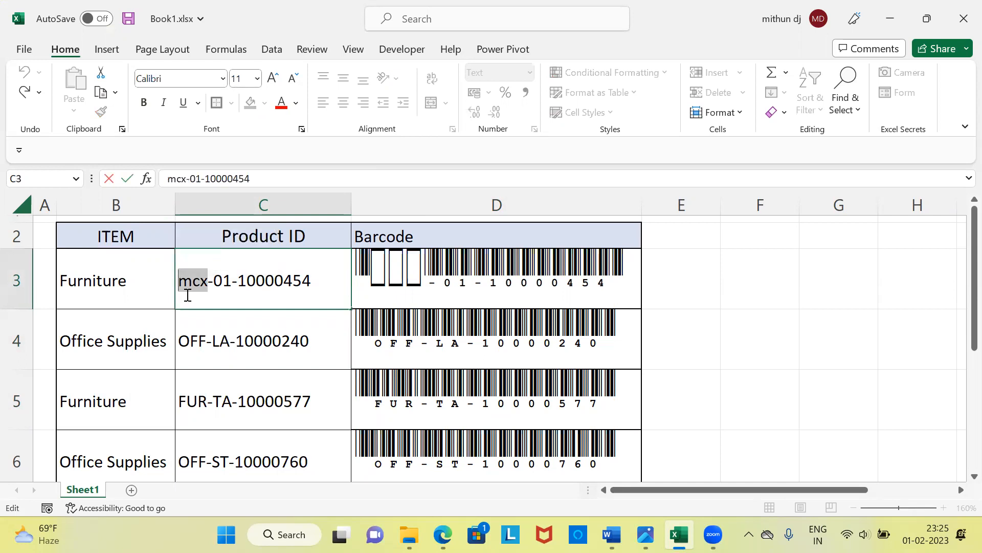
pyautogui.write('OFF')
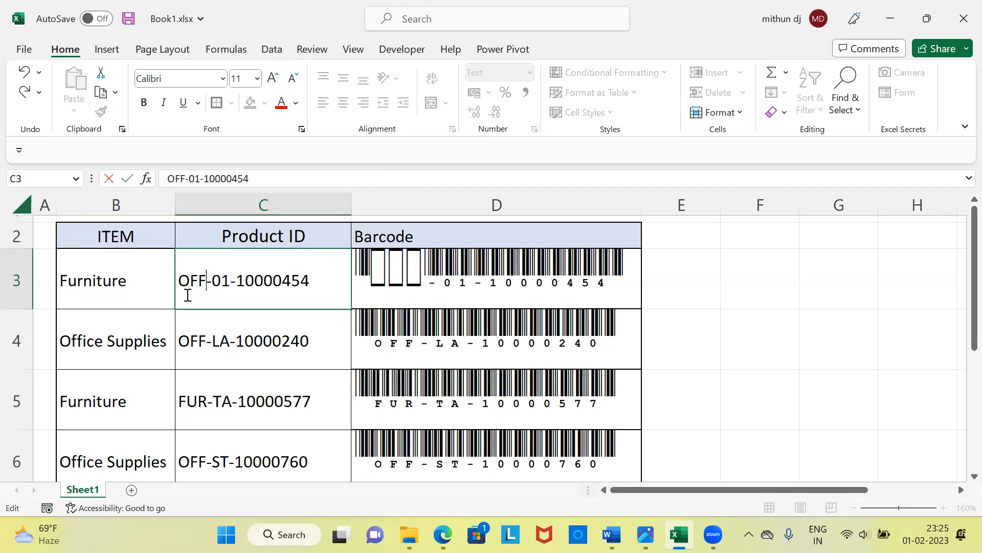
pyautogui.write('-')
pyautogui.press('Delete')
pyautogui.write('AL')
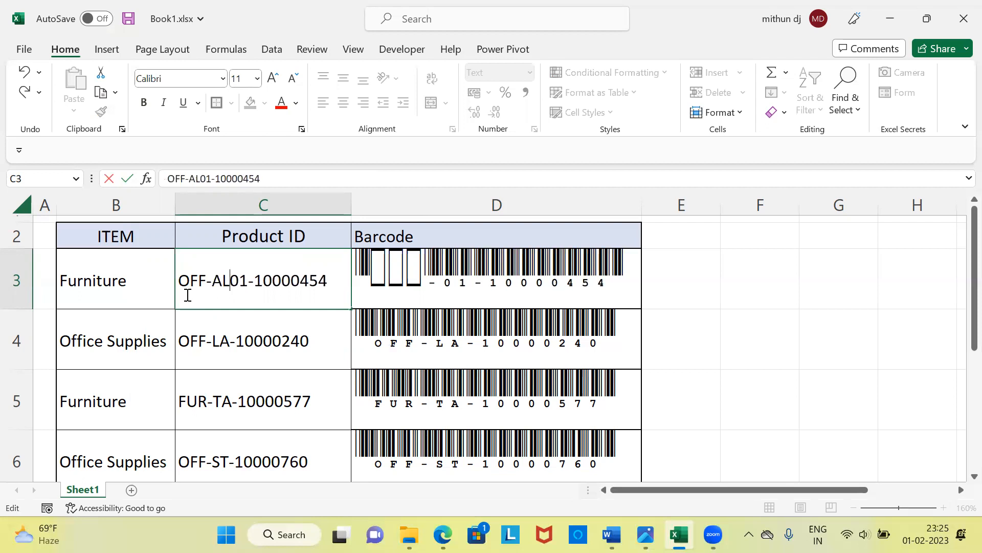
pyautogui.write('-')
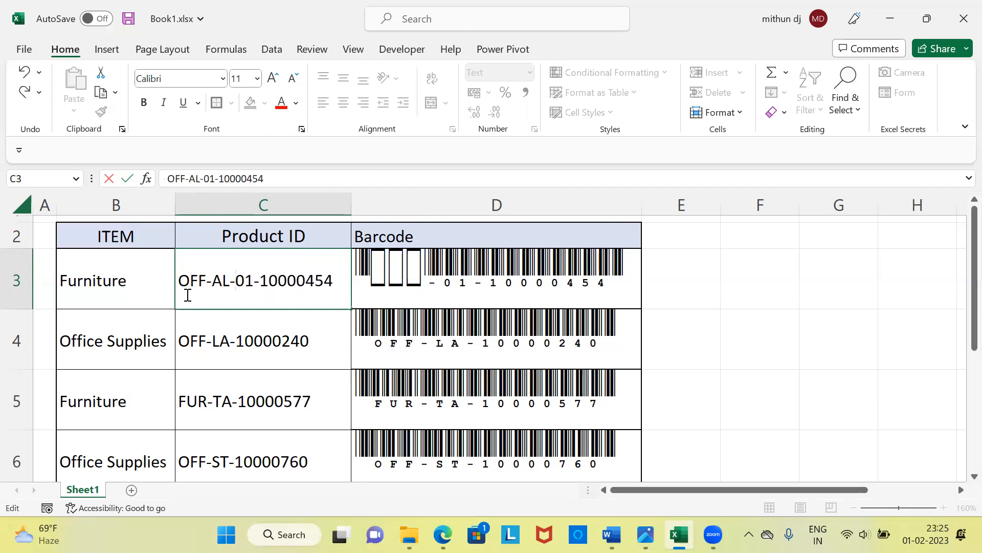
pyautogui.press('Return')
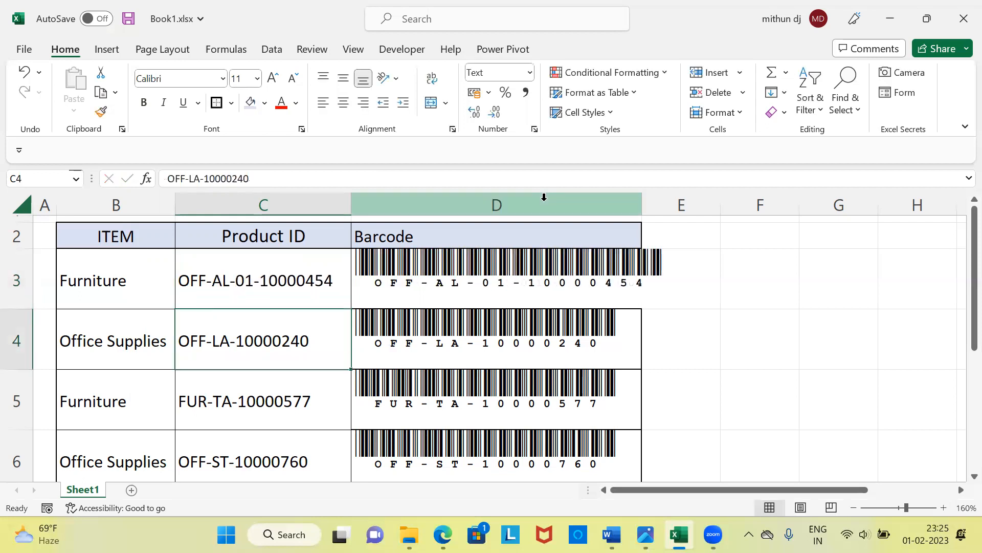
pyautogui.moveTo(638, 207); pyautogui.dragTo(692, 206)
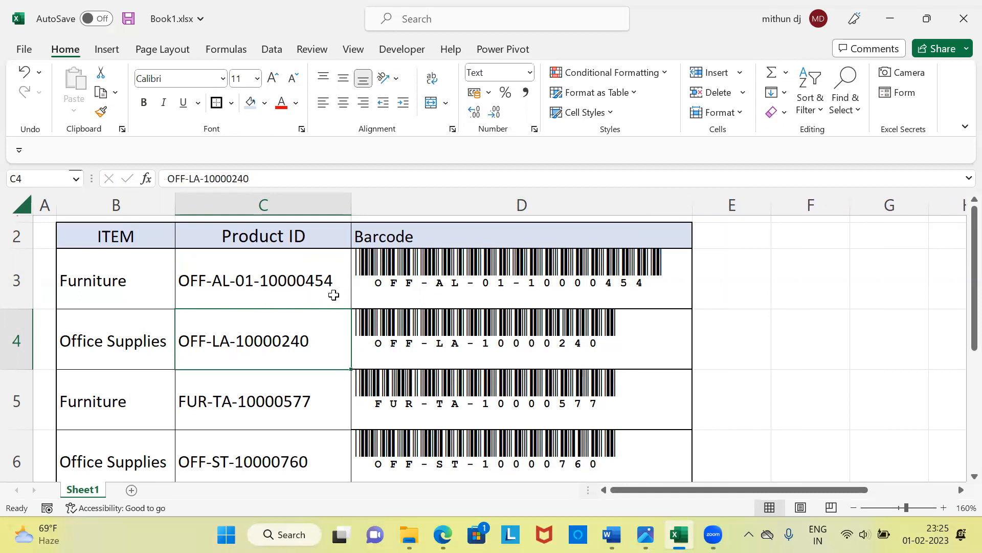
pyautogui.doubleClick(205, 349)
pyautogui.moveTo(310, 343); pyautogui.dragTo(180, 348)
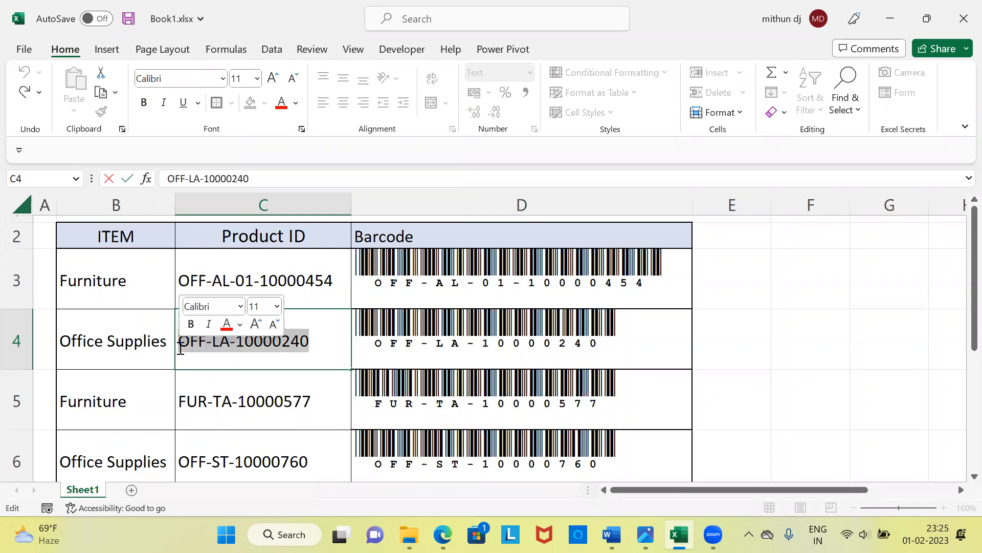
pyautogui.write('F')
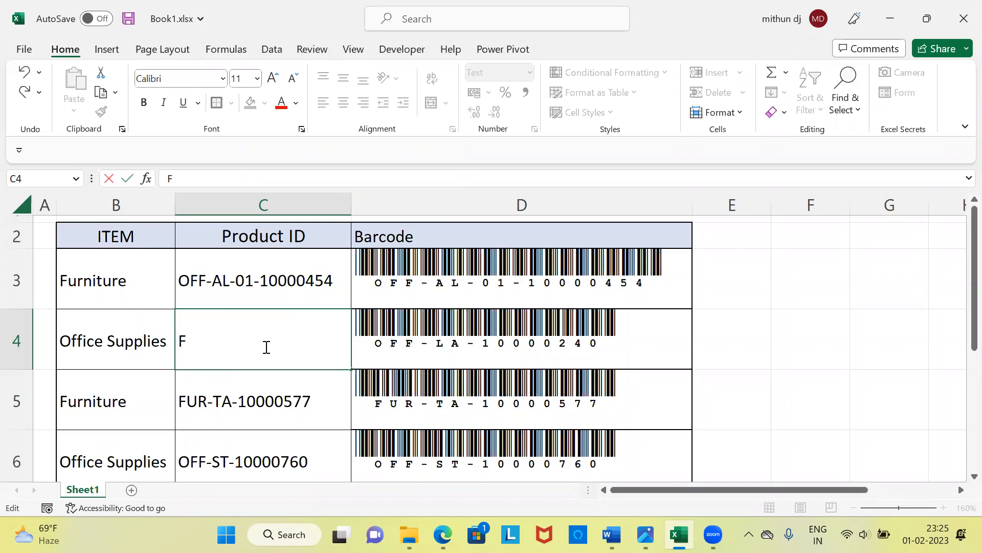
pyautogui.write('UR-AT-10')
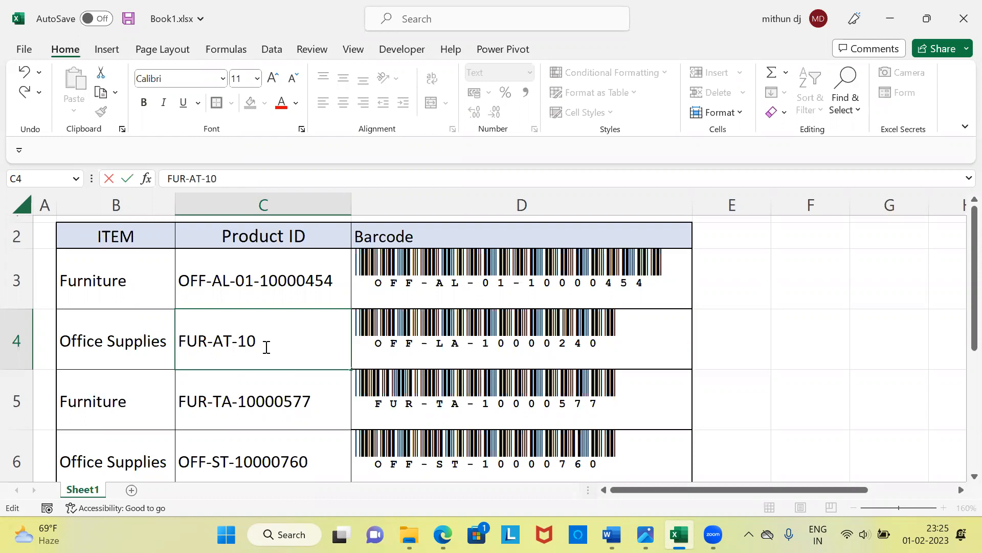
pyautogui.write('577000164')
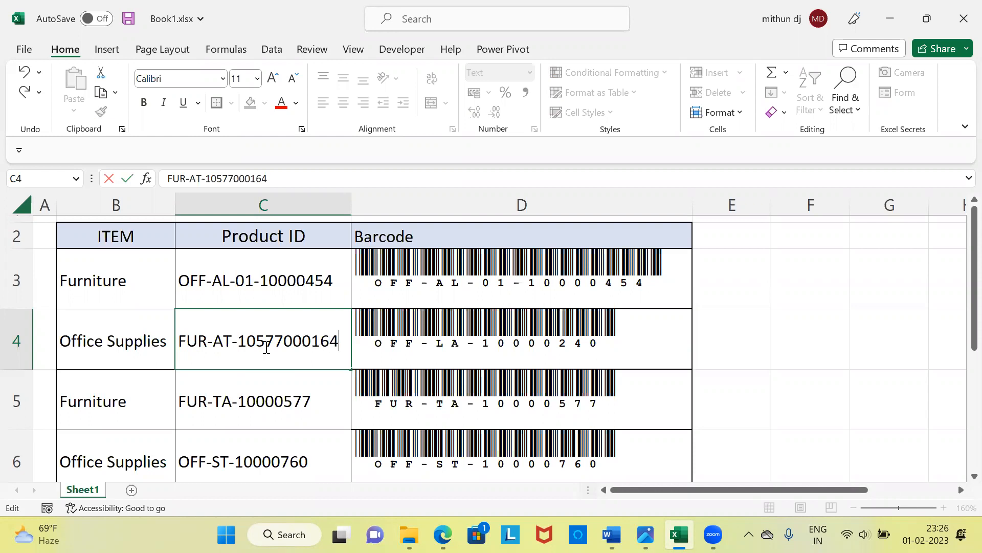
pyautogui.press('Return')
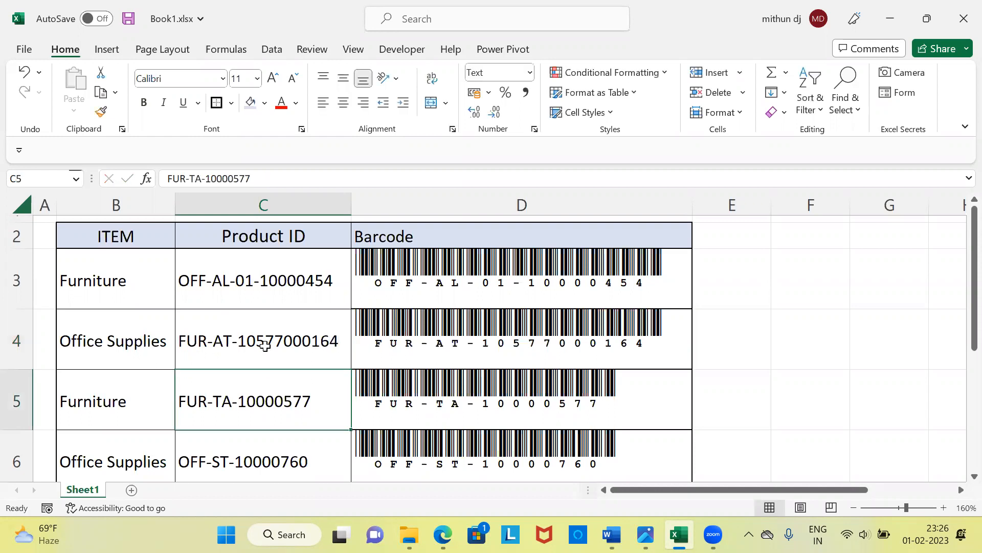